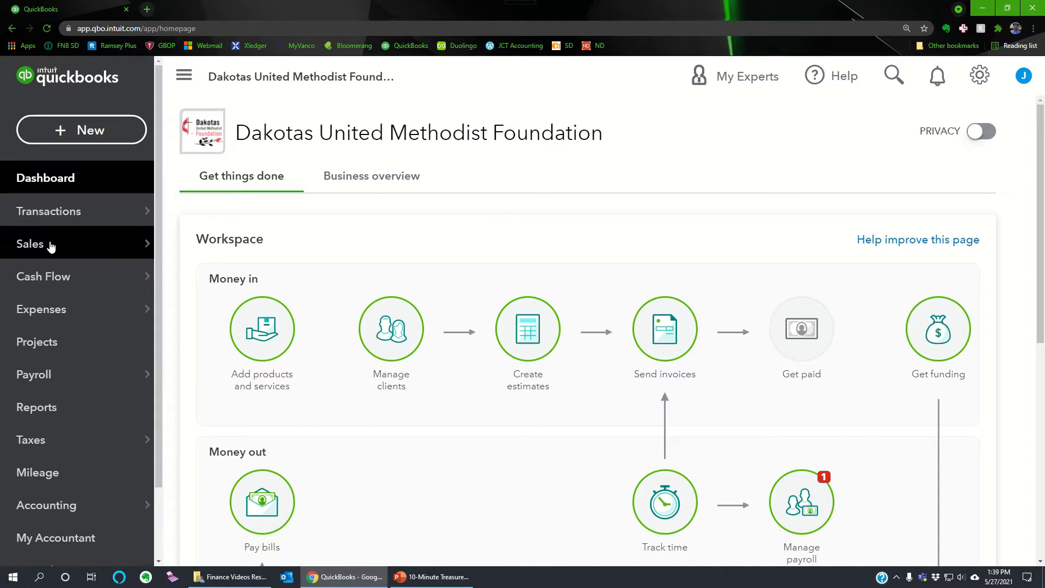
# Start a new bill for vendor JCT Accounting Co with bill number 123.
pyautogui.click(83, 139)
pyautogui.click(245, 284)
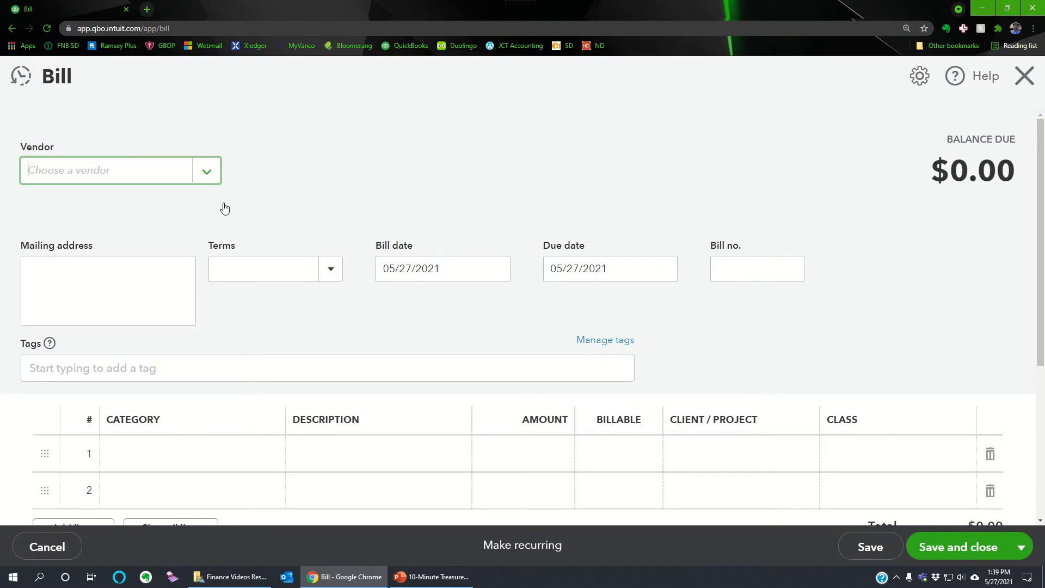
pyautogui.write('jct')
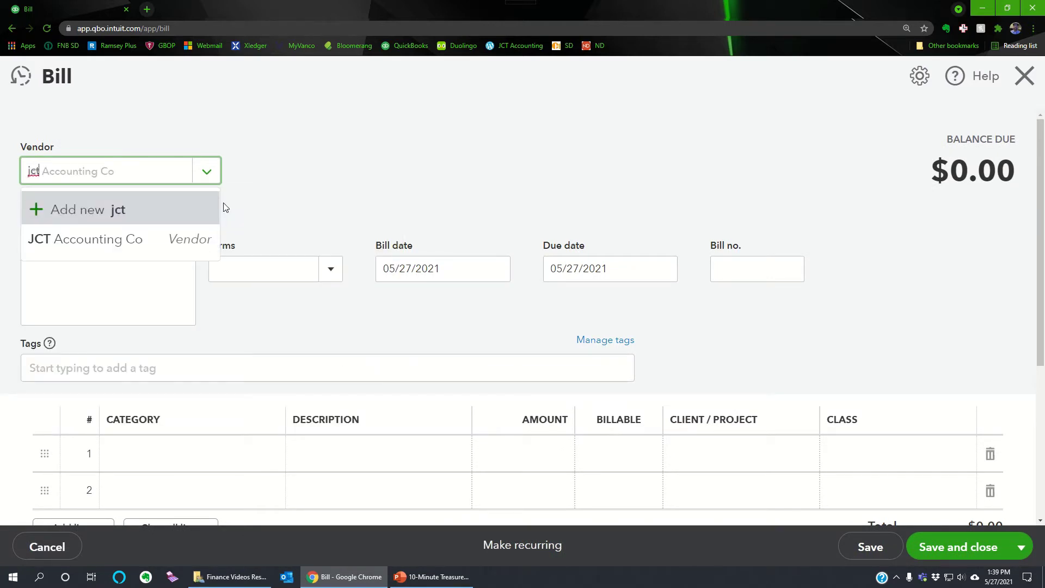
pyautogui.press('Down')
pyautogui.press('Return')
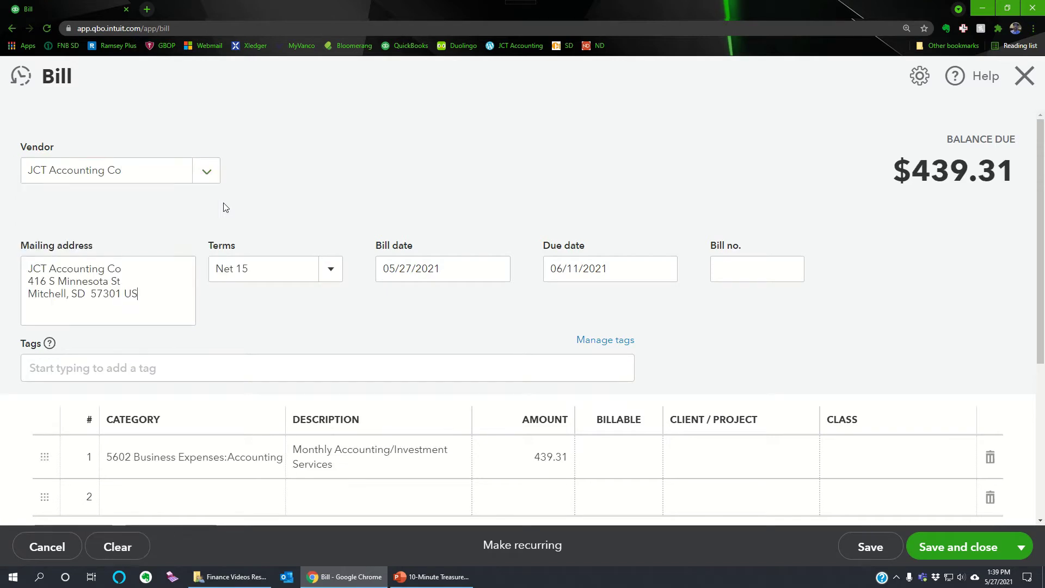
pyautogui.press('Tab')
pyautogui.press('Tab')
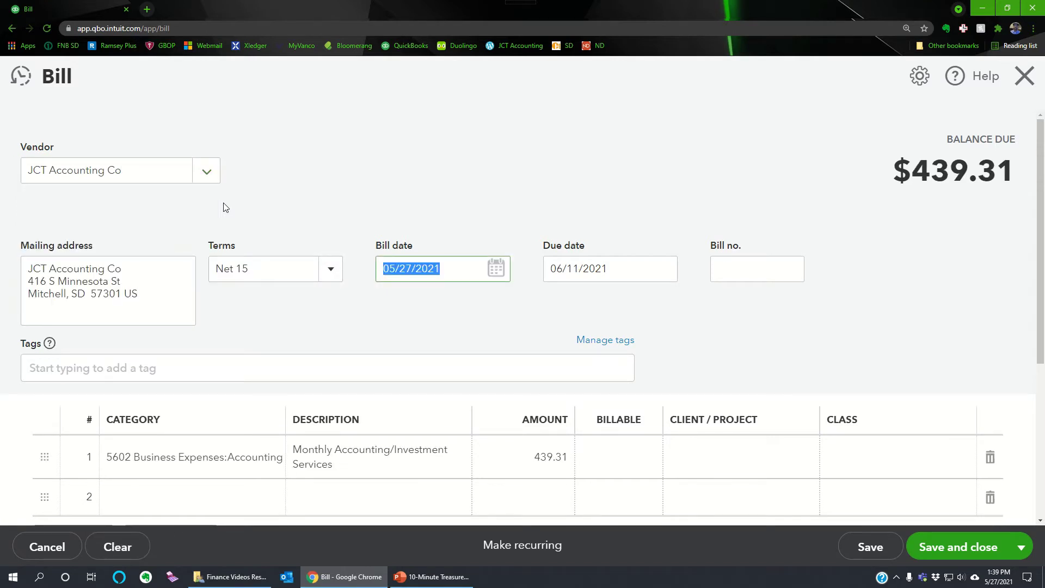
pyautogui.press('Tab')
pyautogui.press('Tab')
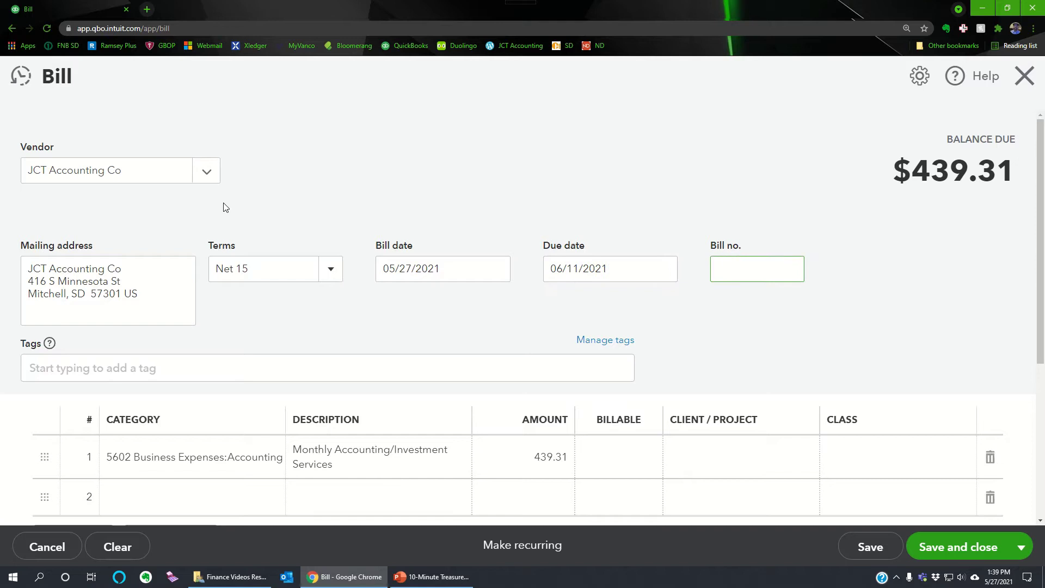
pyautogui.write('123')
pyautogui.press('Tab')
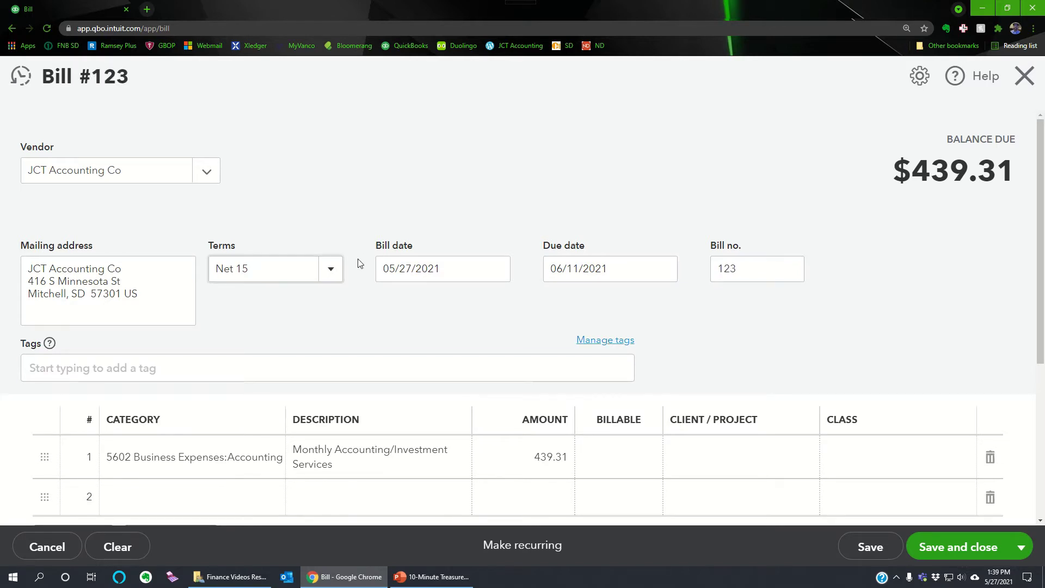
pyautogui.press('Tab')
# Add the memo 'Great job, Dude!' and save and close the bill.
pyautogui.scroll(-2, 346, 280)
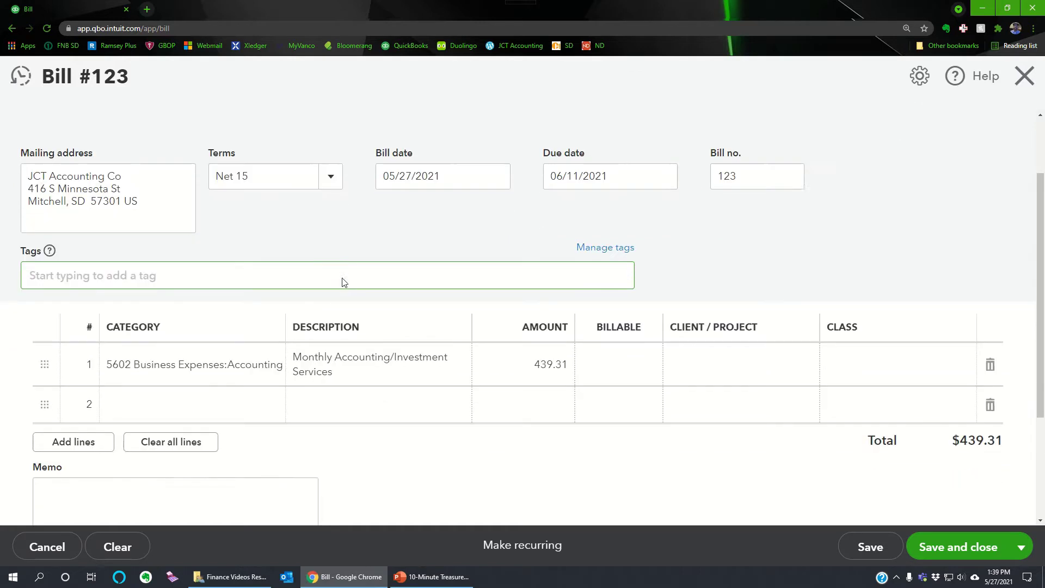
pyautogui.scroll(-1, 346, 289)
pyautogui.click(206, 411)
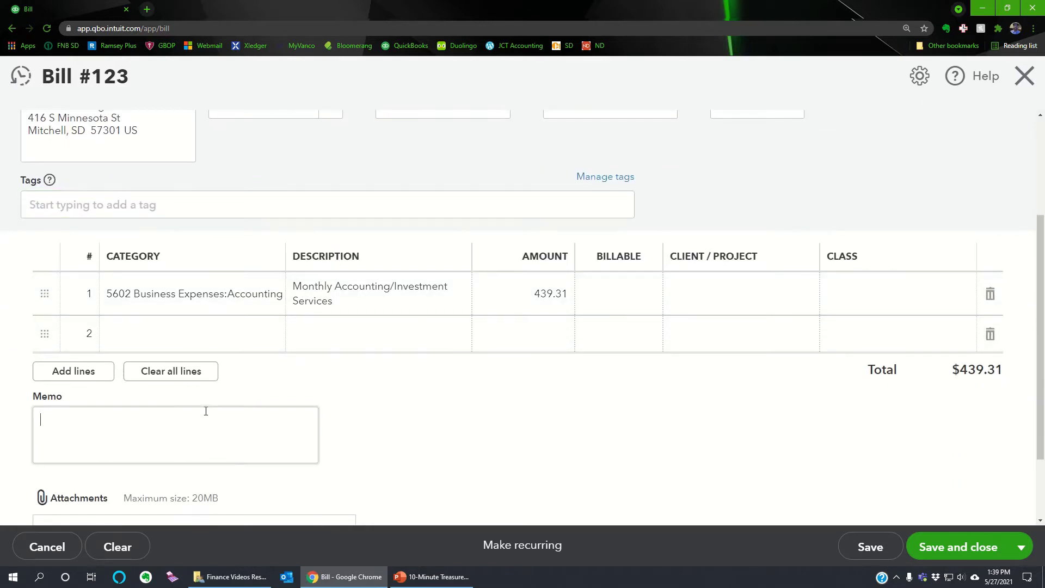
pyautogui.write('Great job, Dude!')
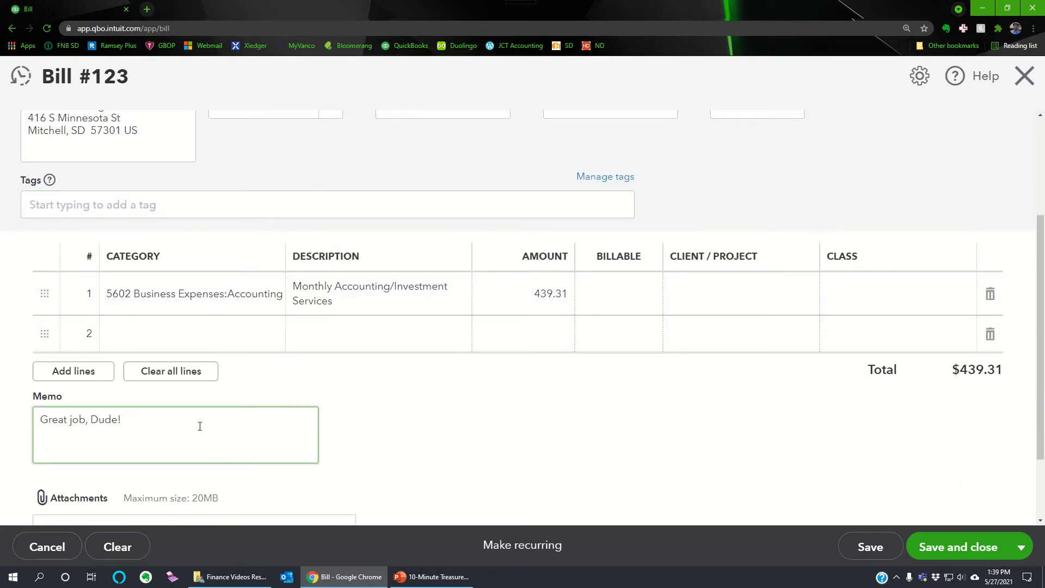
pyautogui.click(977, 556)
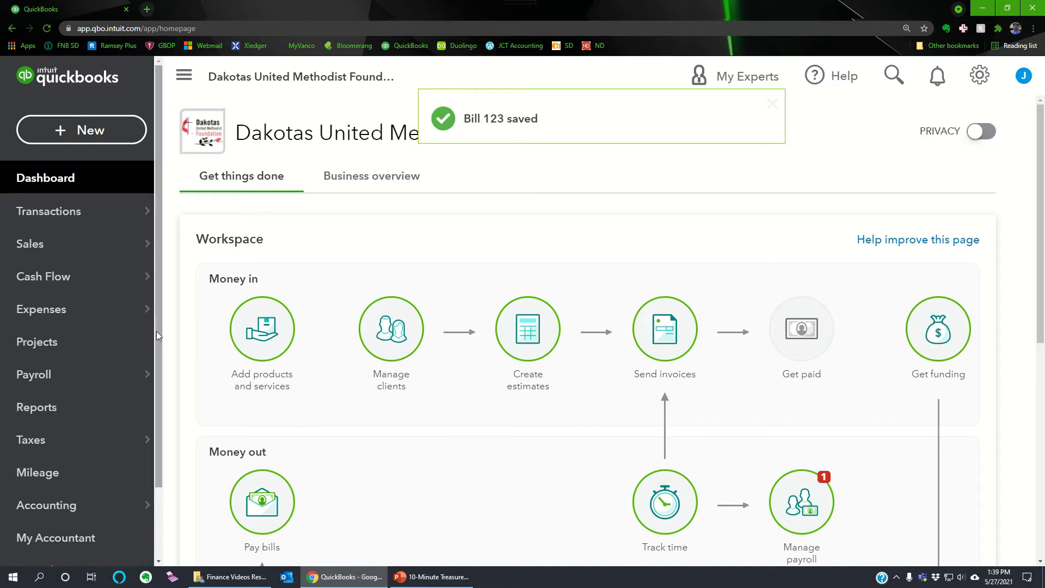
# In Pay Bills, tick JCT Accounting Co bill 123 and save it for check printing.
pyautogui.moveTo(93, 202)
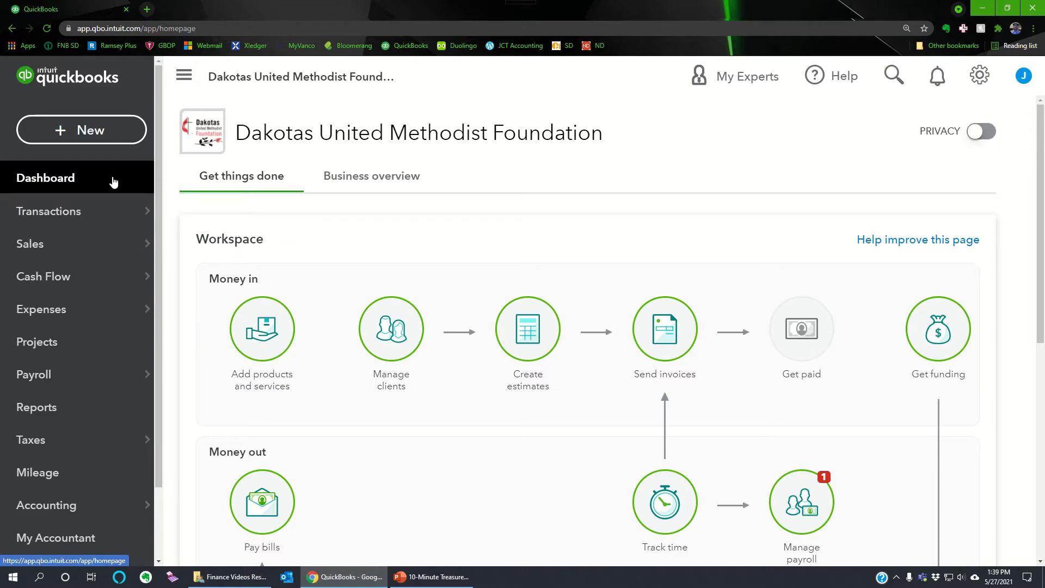
pyautogui.click(108, 137)
pyautogui.click(238, 317)
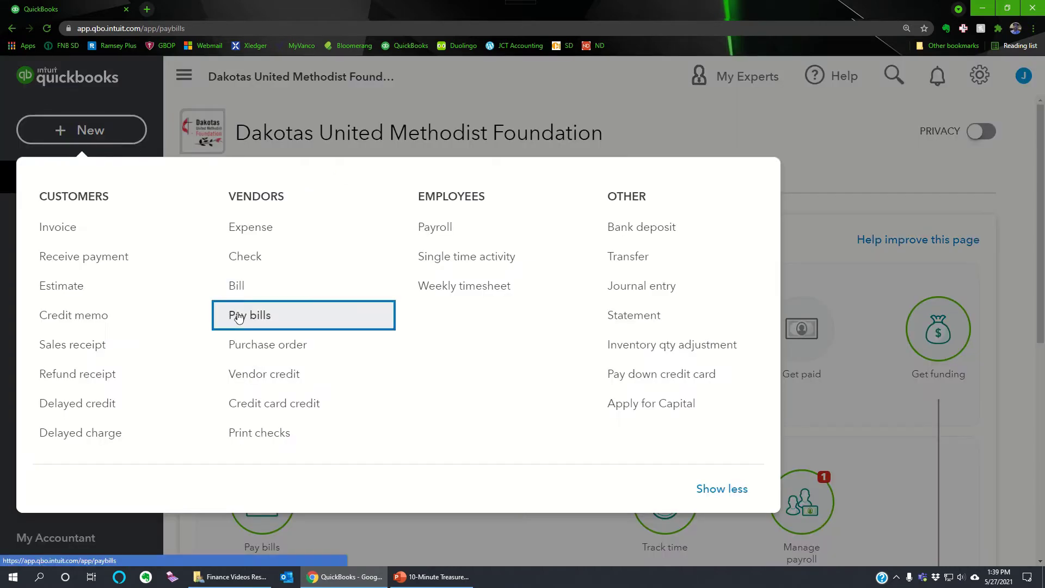
pyautogui.click(36, 274)
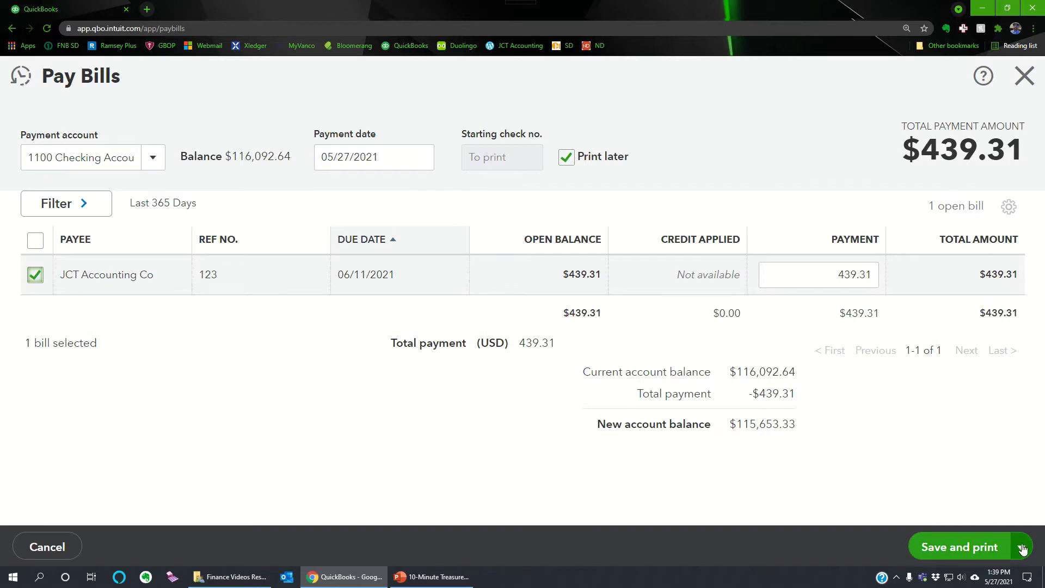
pyautogui.click(980, 555)
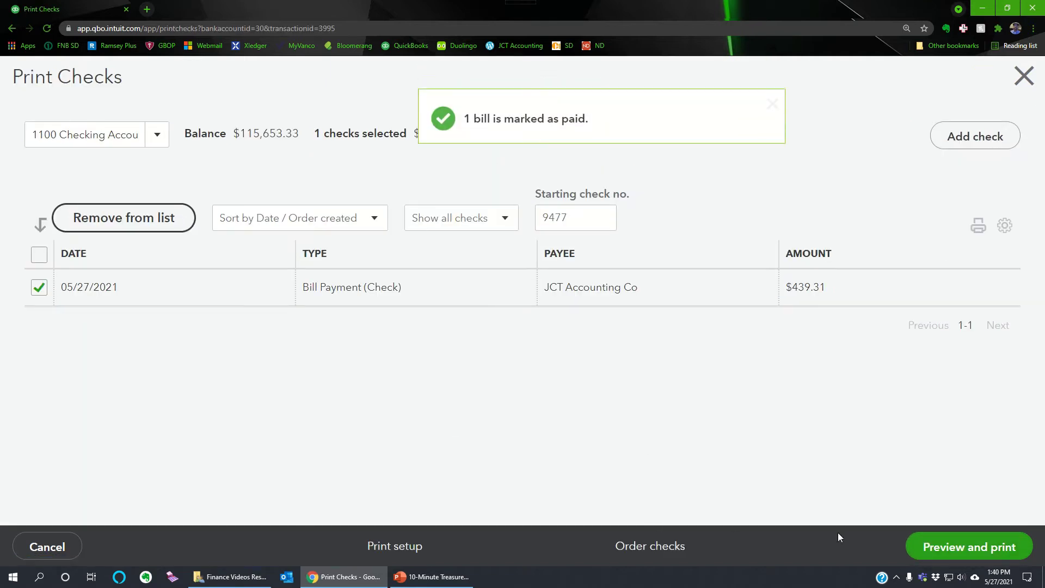
# Preview the $439.31 check and scroll through its voucher stub listing bill 123.
pyautogui.click(923, 545)
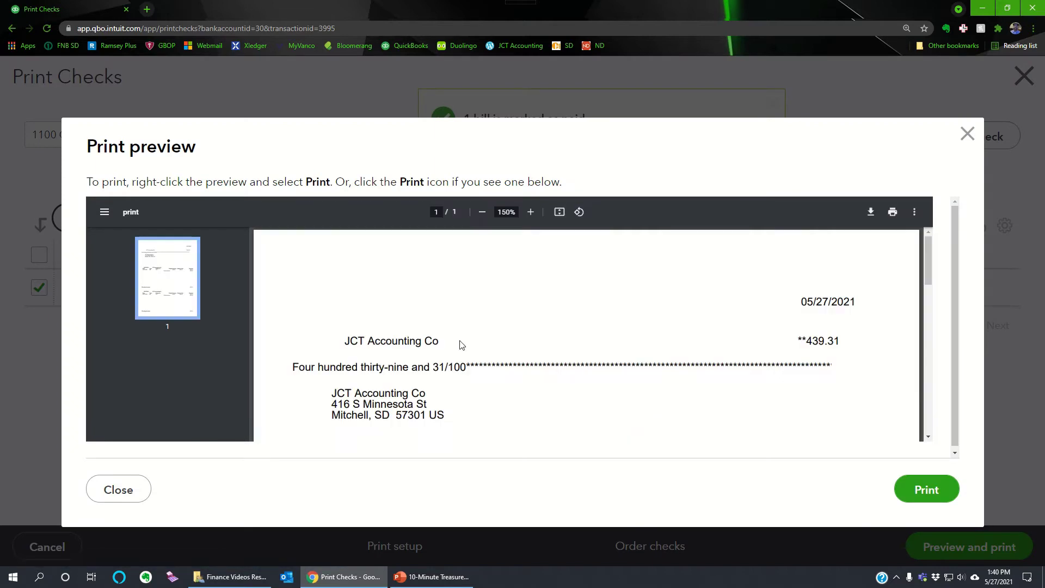
pyautogui.scroll(-1, 469, 345)
pyautogui.scroll(-2, 468, 344)
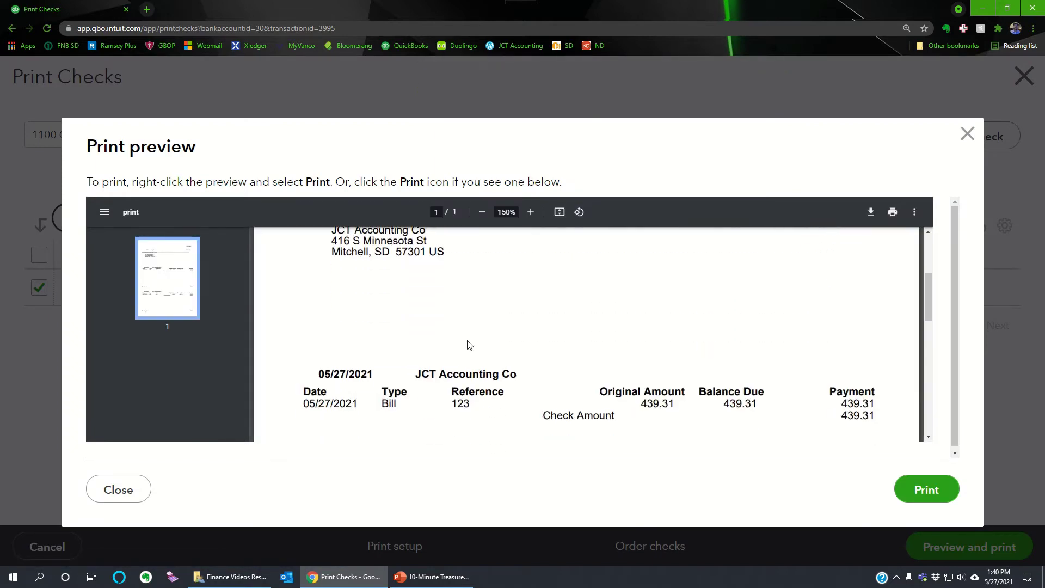
pyautogui.scroll(-2, 476, 334)
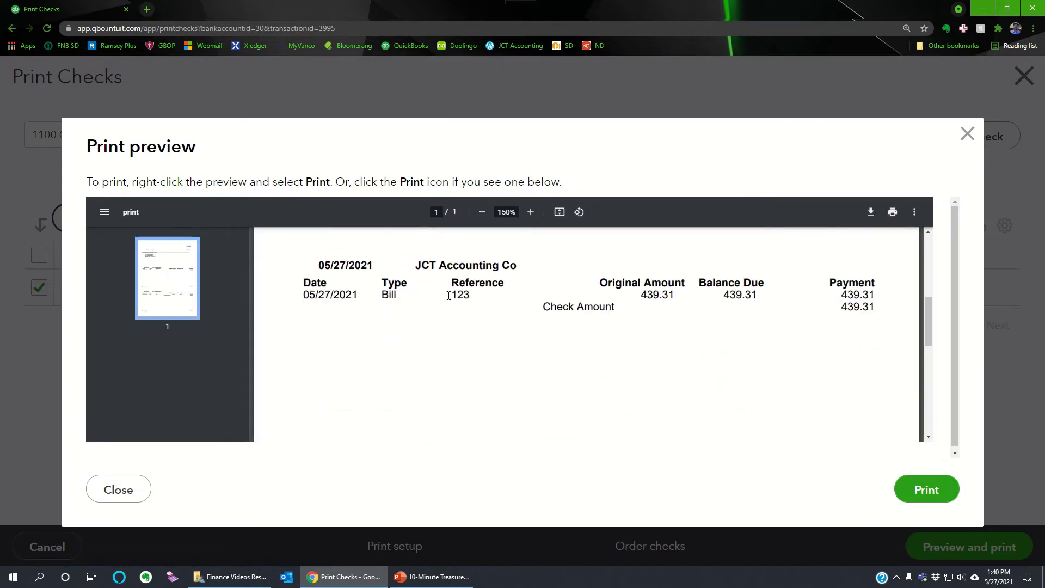
pyautogui.scroll(3, 519, 315)
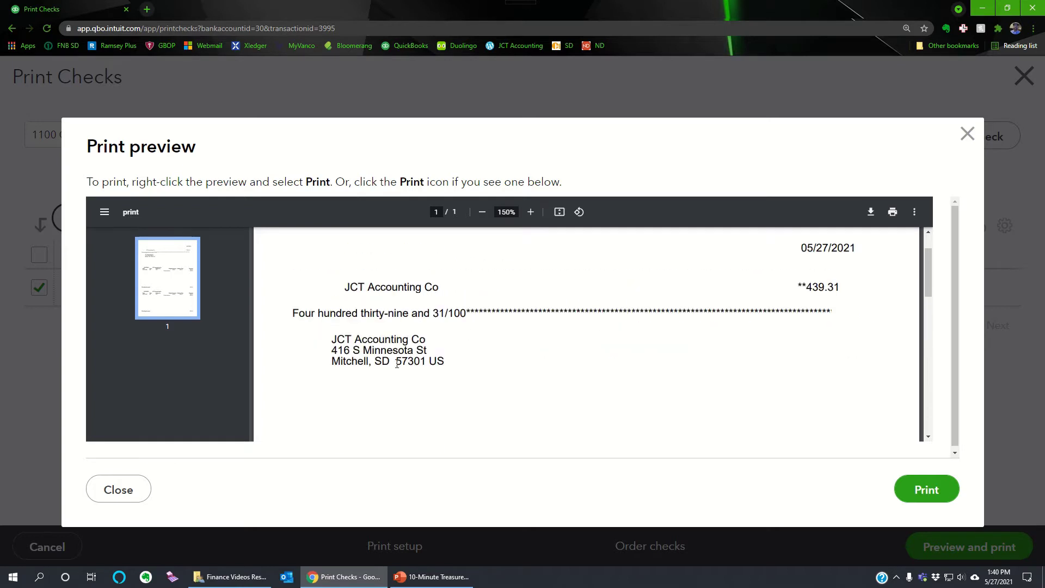
pyautogui.scroll(-1, 362, 367)
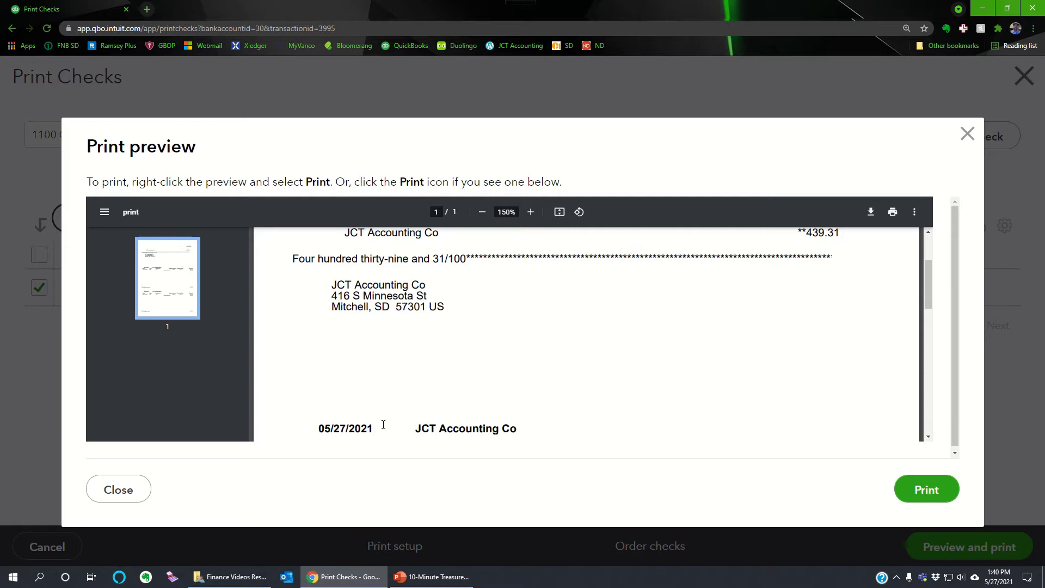
pyautogui.scroll(-1, 374, 367)
pyautogui.scroll(-2, 373, 367)
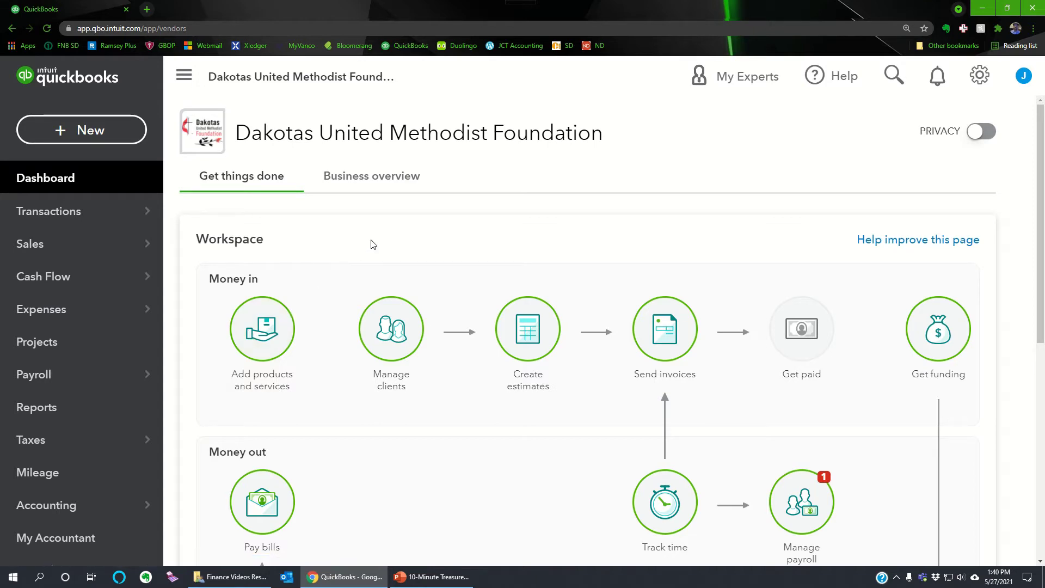
# Search 'jct' and open JCT Accounting Co's vendor details, showing Net 15 terms.
pyautogui.click(903, 74)
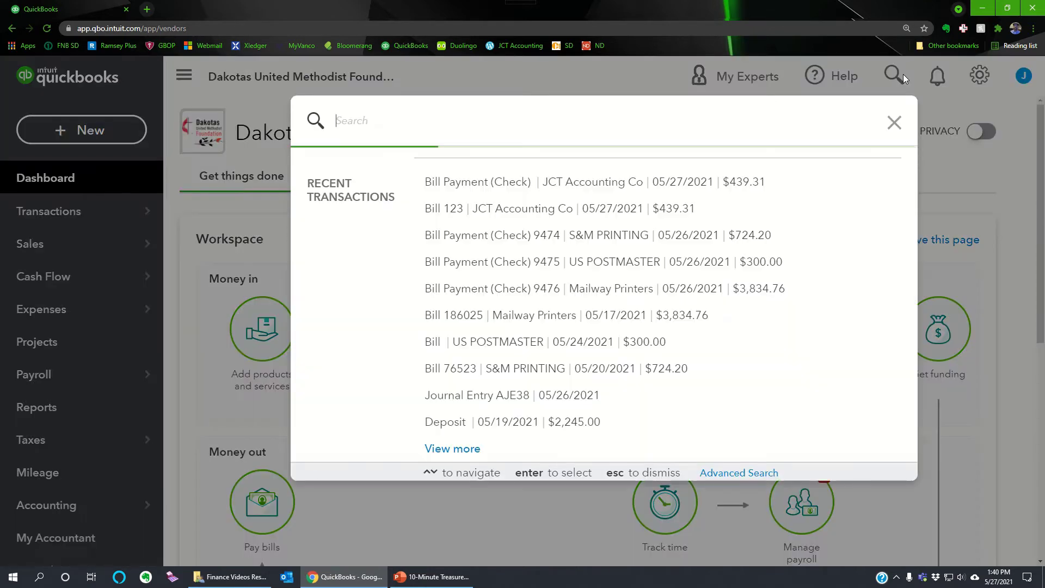
pyautogui.write('j')
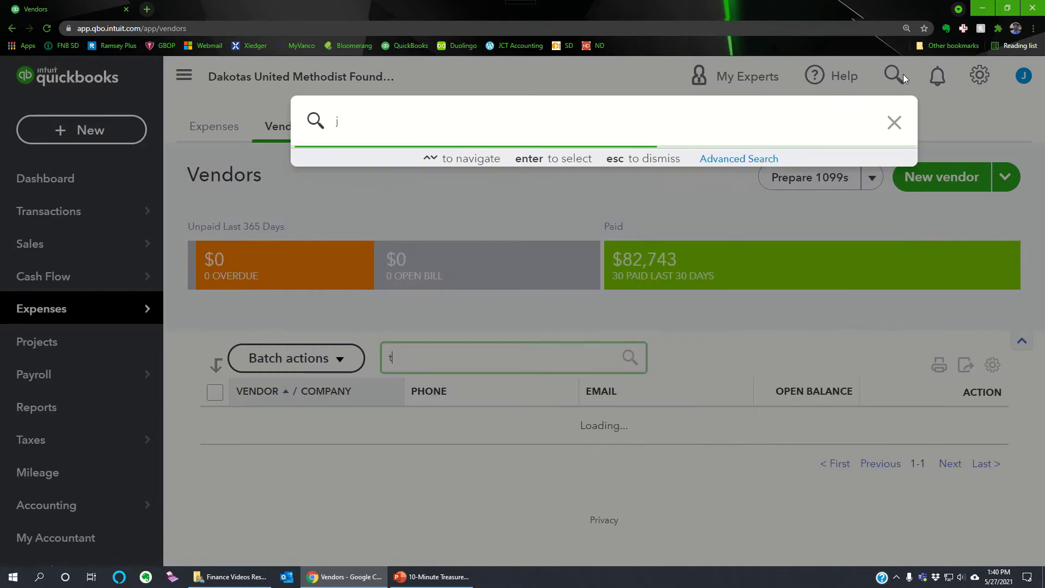
pyautogui.write('ct')
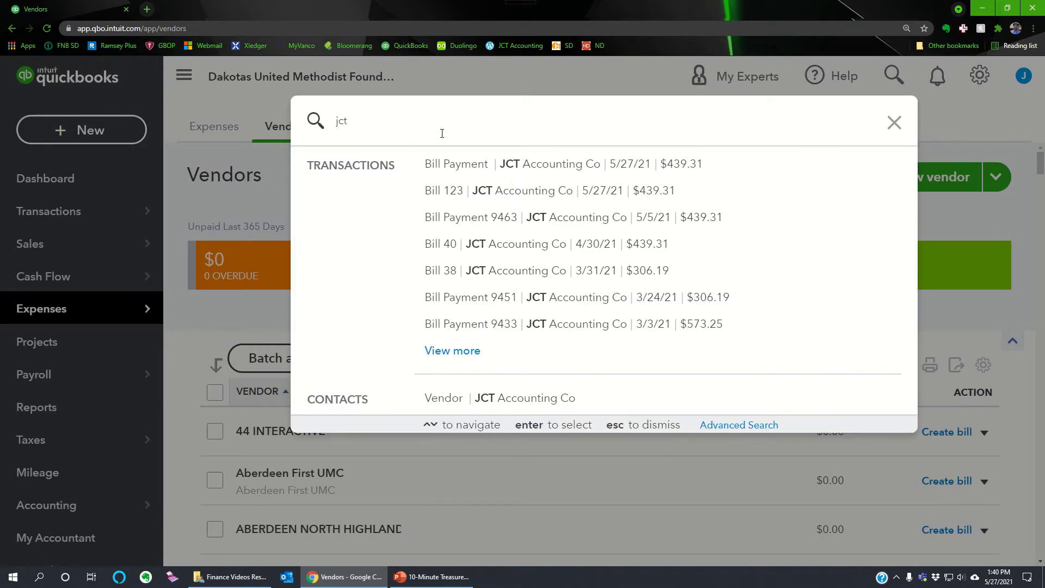
pyautogui.click(466, 398)
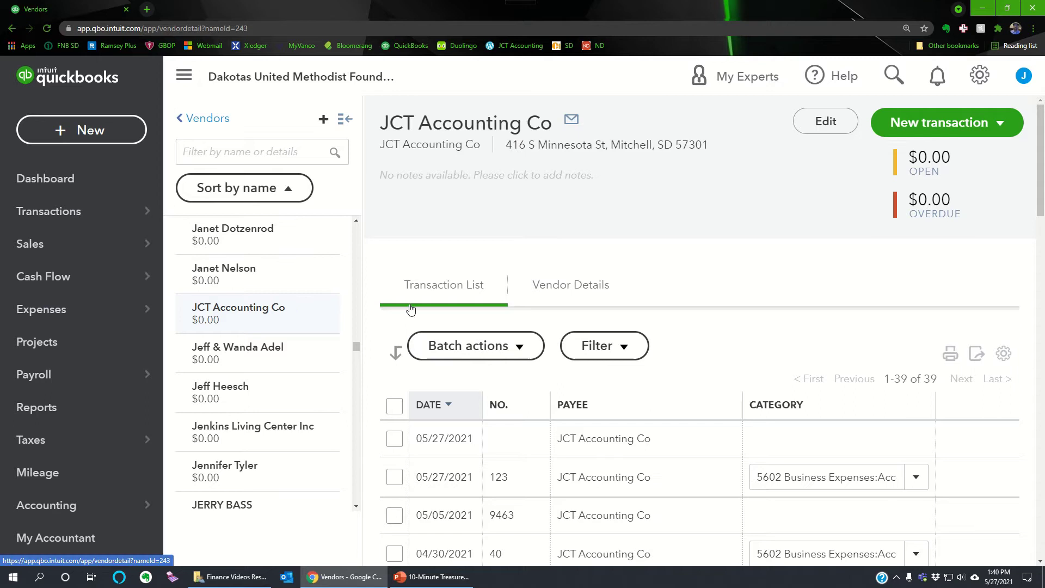
pyautogui.click(566, 281)
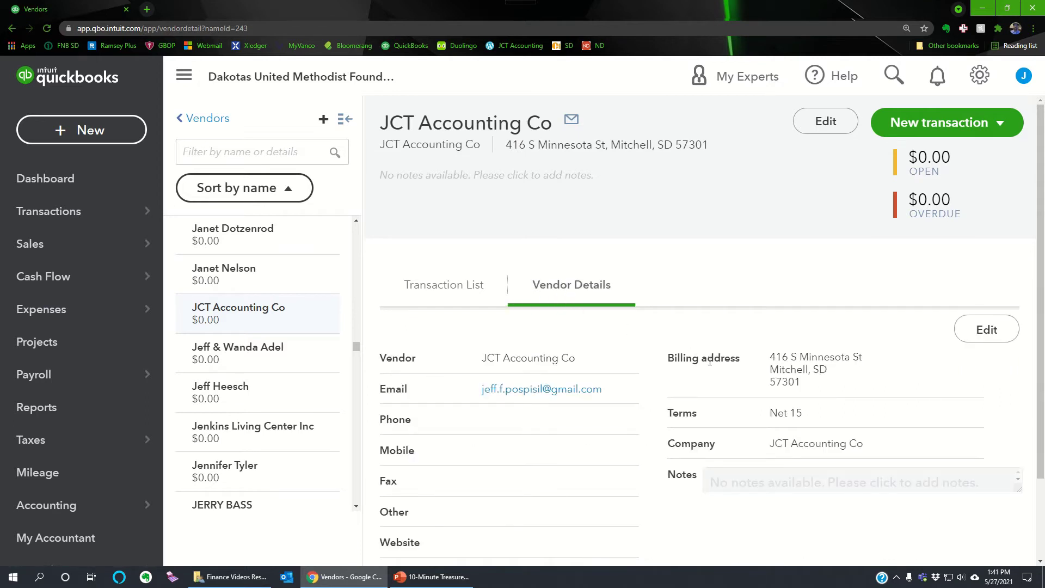
# Save account number 995 on the JCT Accounting Co vendor record, then go to Pay Bills.
pyautogui.click(982, 331)
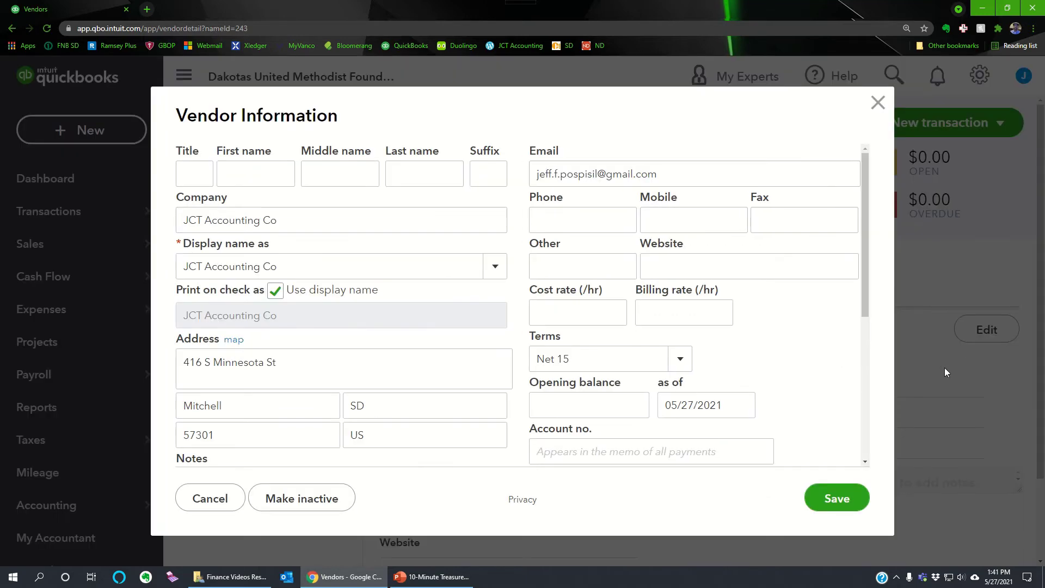
pyautogui.scroll(-1, 751, 356)
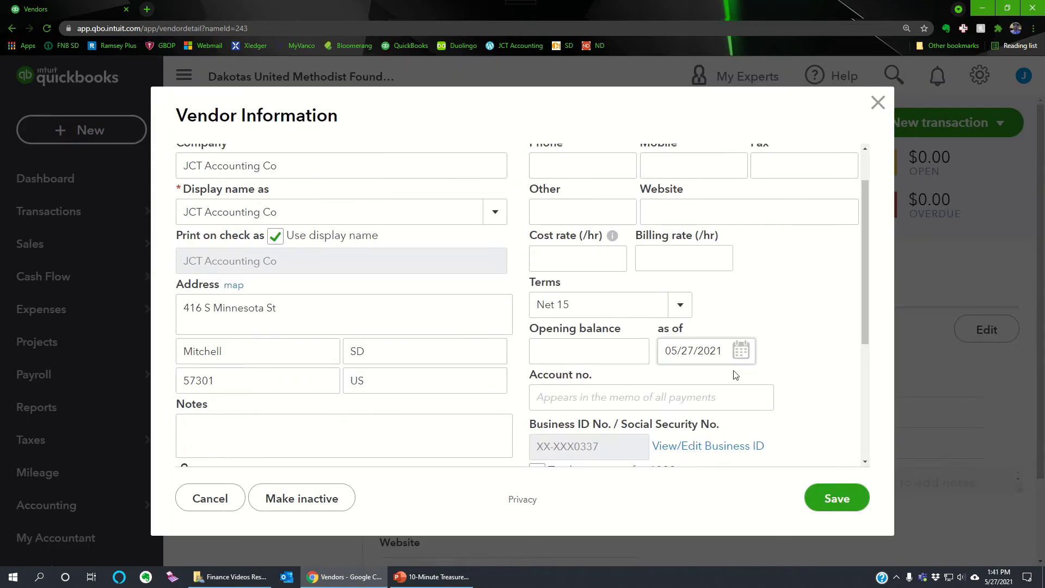
pyautogui.click(593, 398)
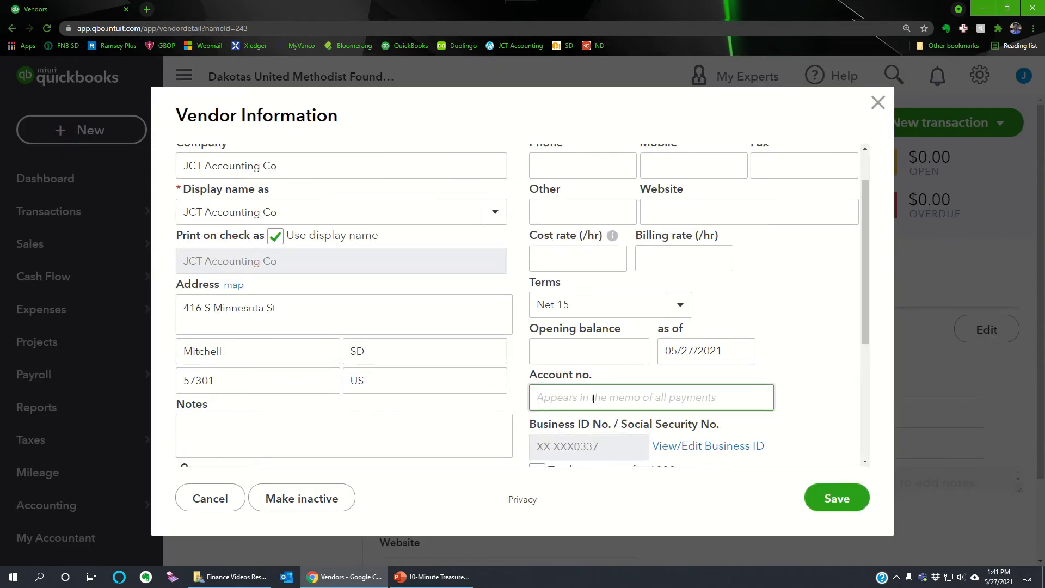
pyautogui.write('995')
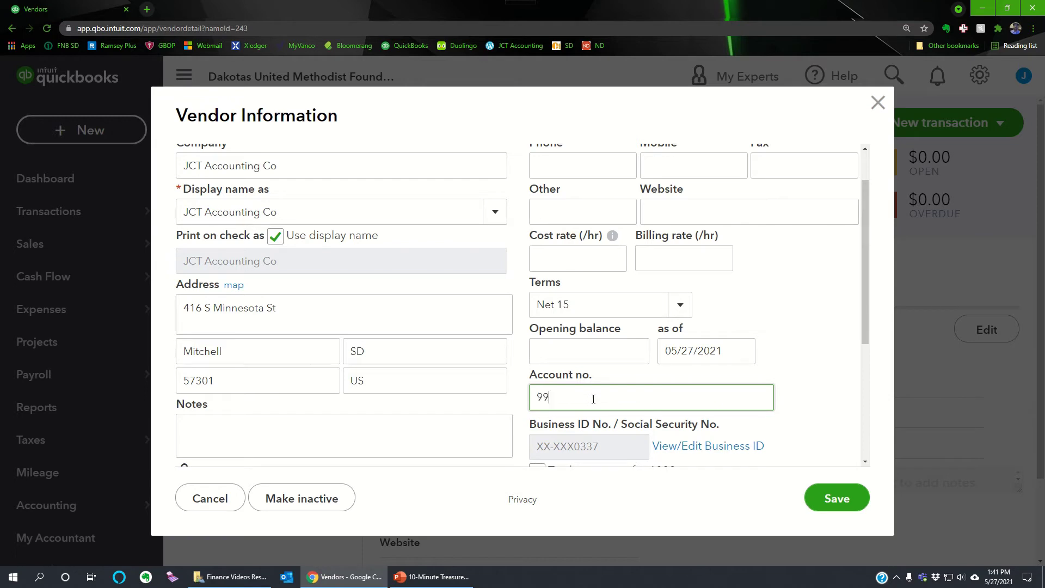
pyautogui.click(837, 498)
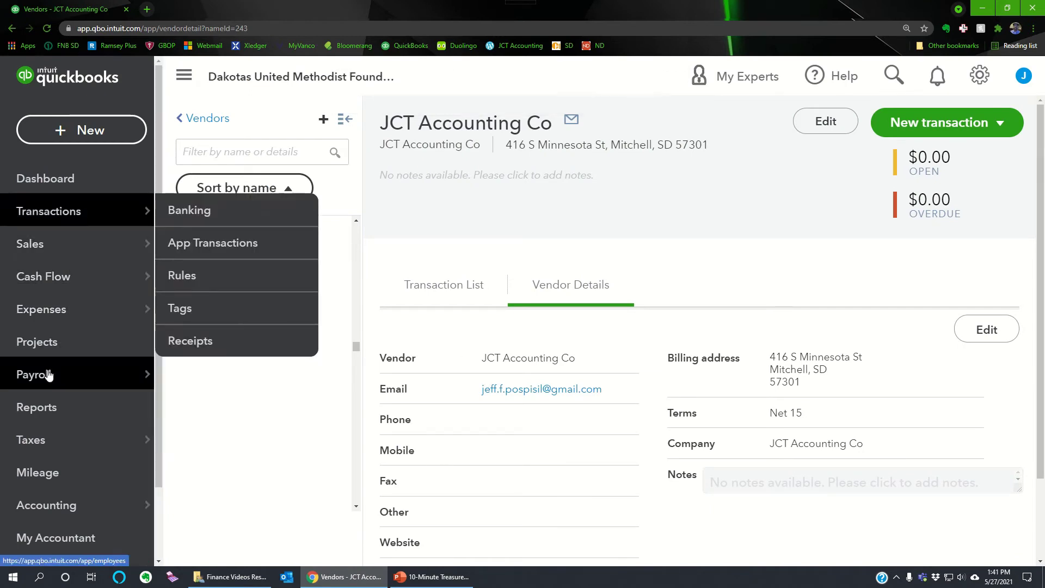
pyautogui.click(87, 133)
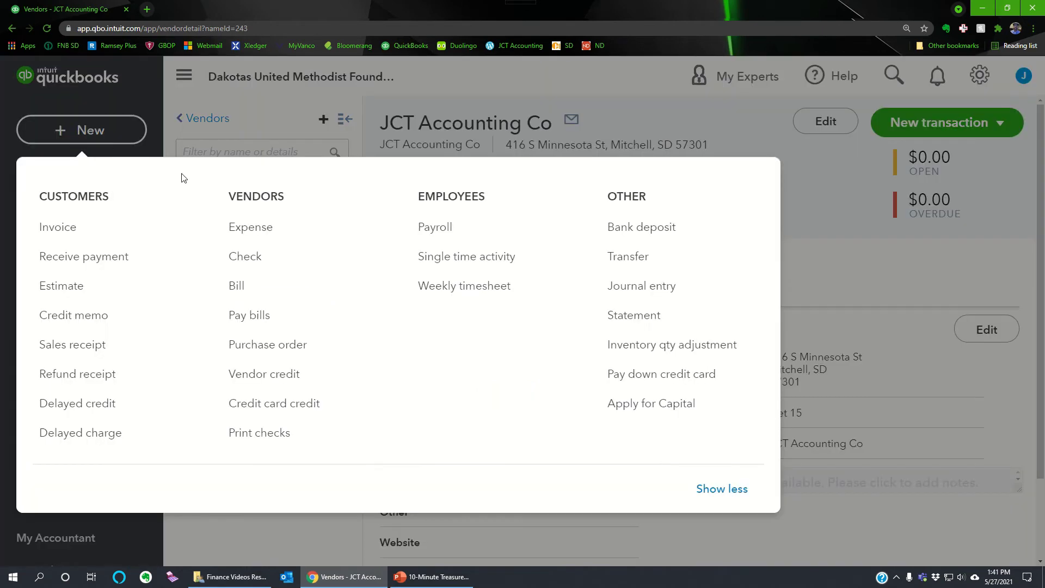
pyautogui.click(256, 321)
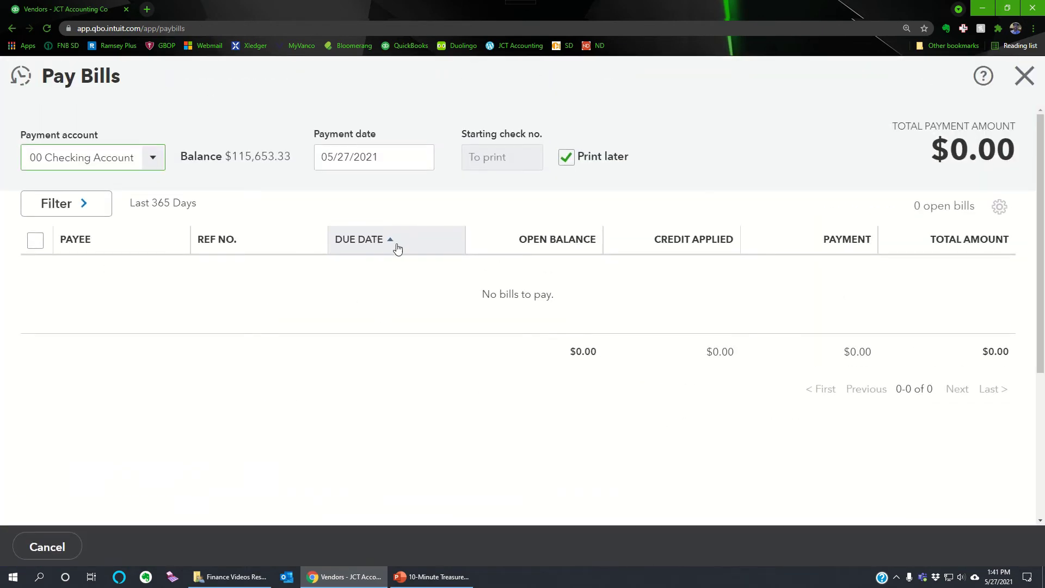
# Leave Pay Bills and delete the $439.31 bill payment to JCT Accounting Co.
pyautogui.click(1024, 75)
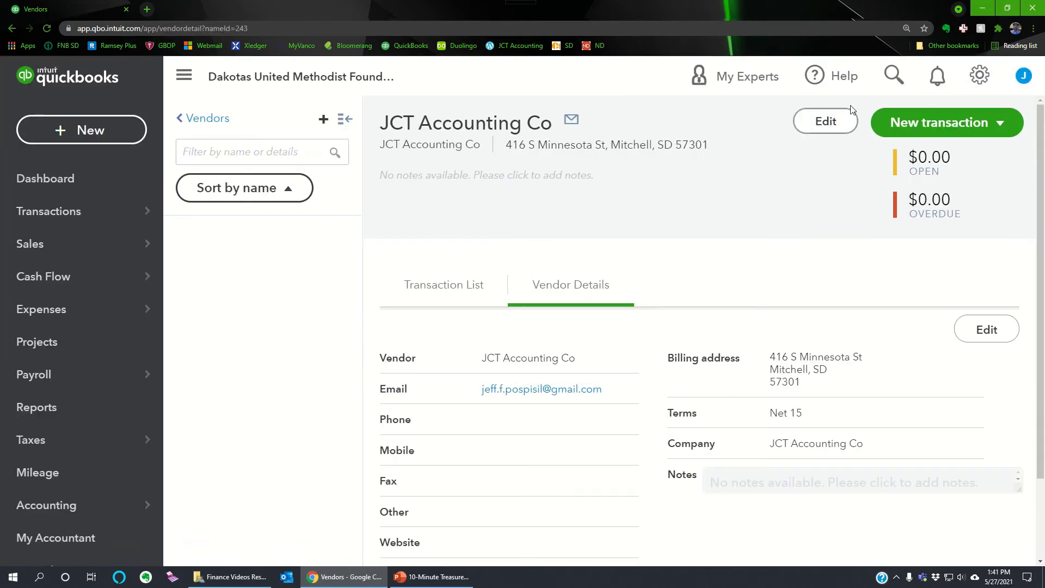
pyautogui.click(895, 80)
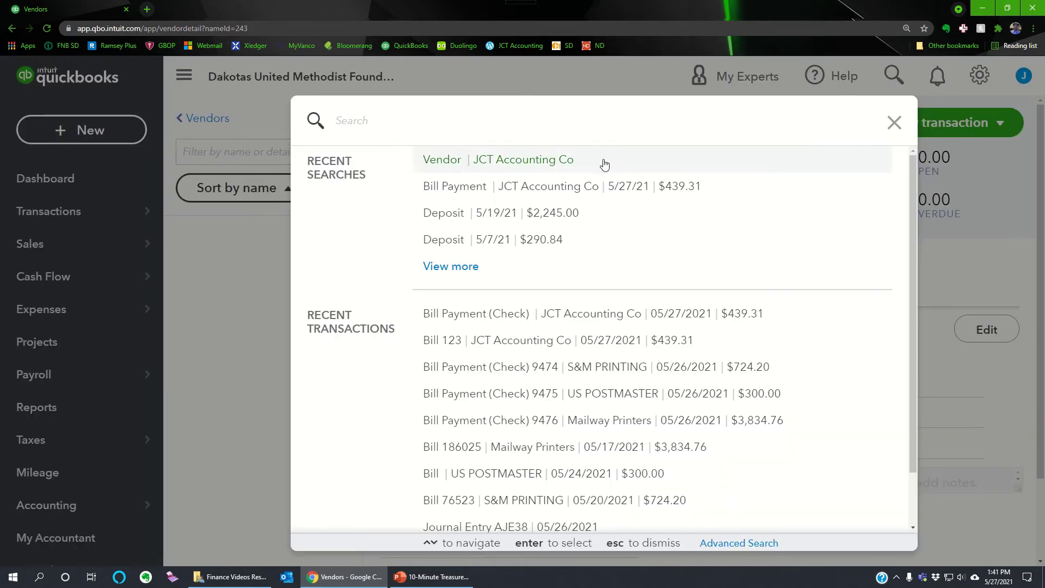
pyautogui.click(483, 314)
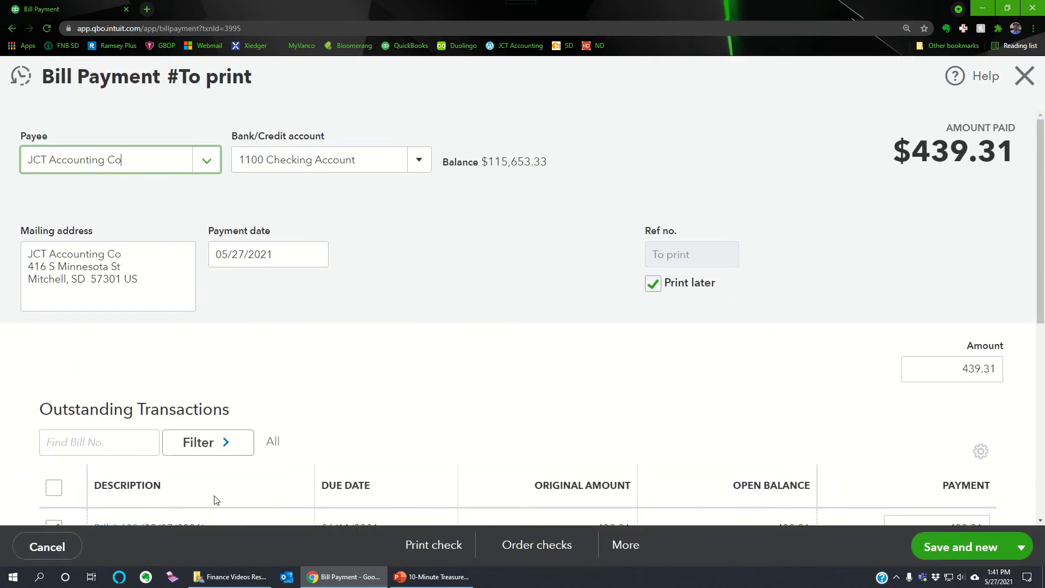
pyautogui.click(627, 545)
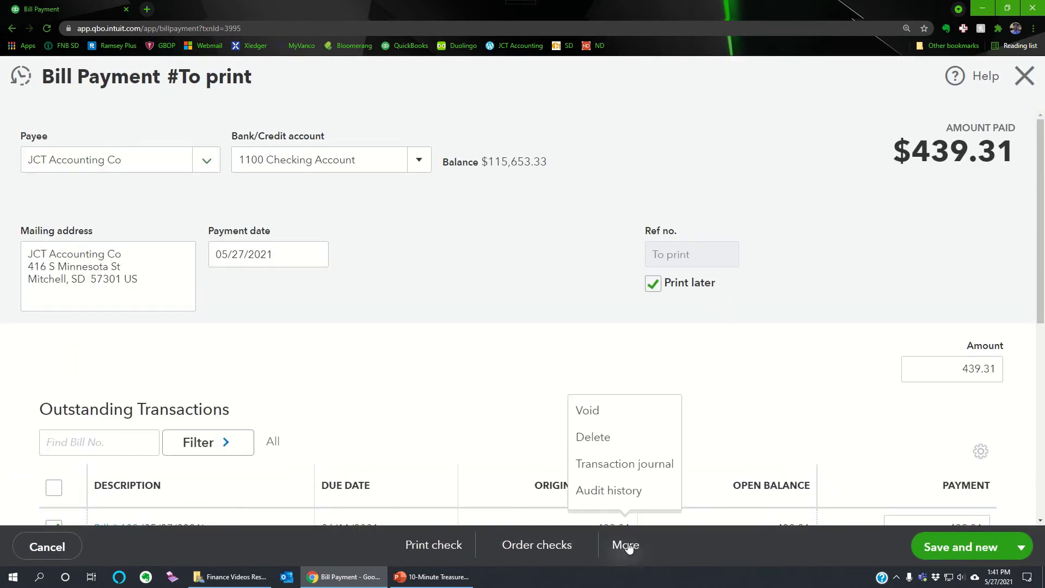
pyautogui.click(612, 438)
pyautogui.click(680, 356)
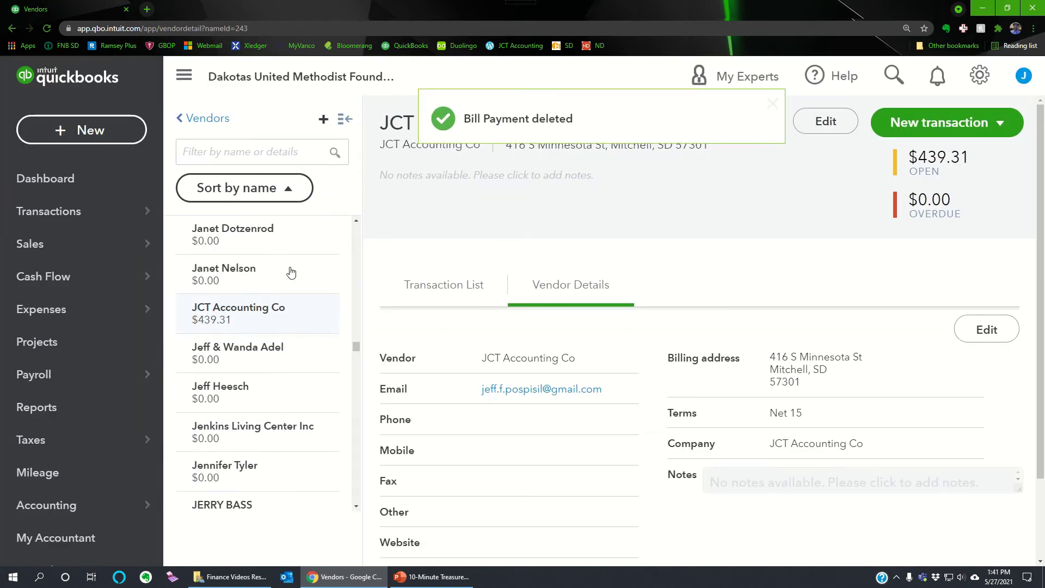
pyautogui.click(115, 140)
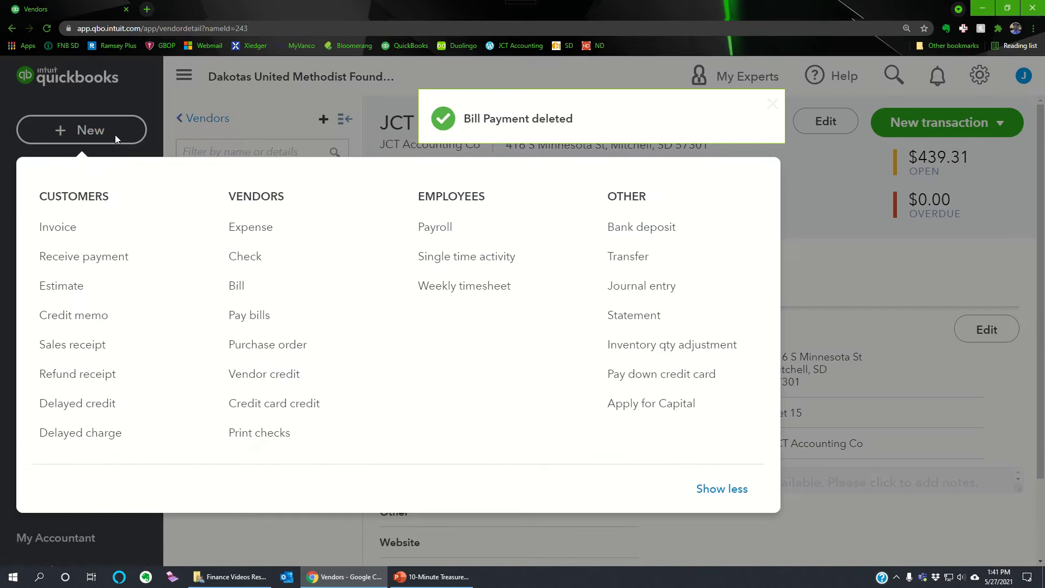
pyautogui.click(272, 319)
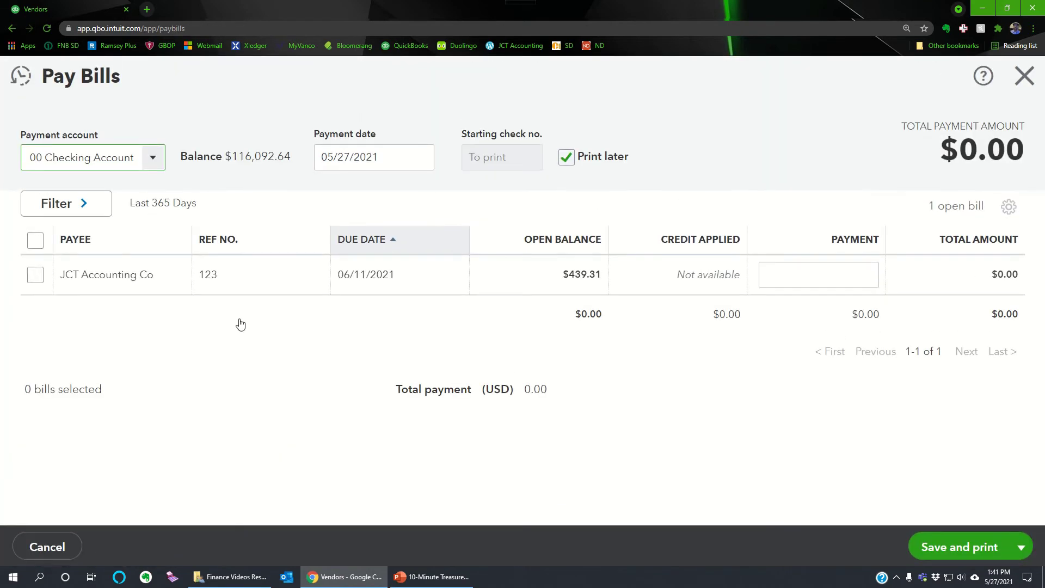
pyautogui.click(35, 275)
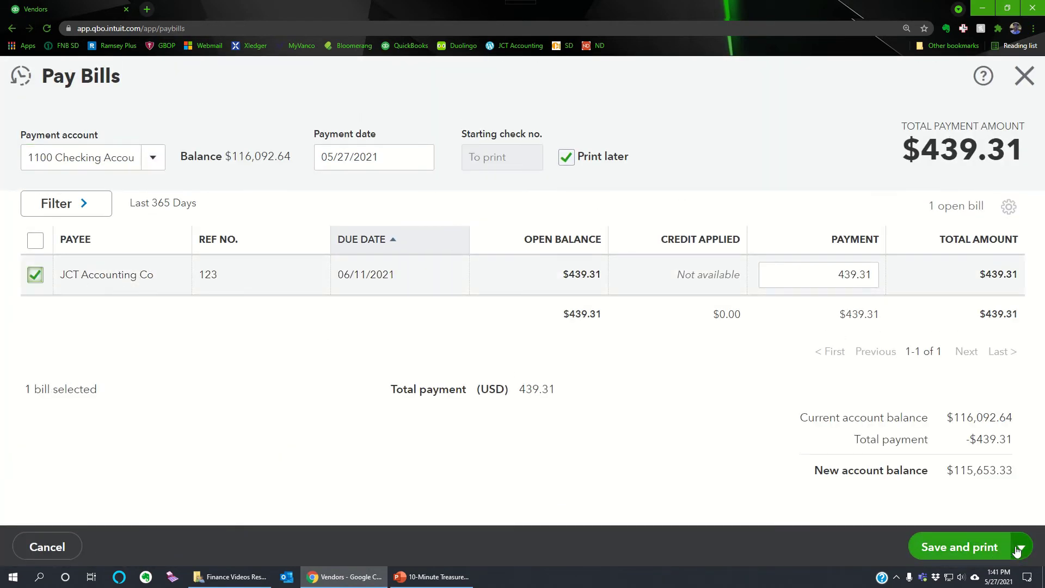
pyautogui.click(994, 548)
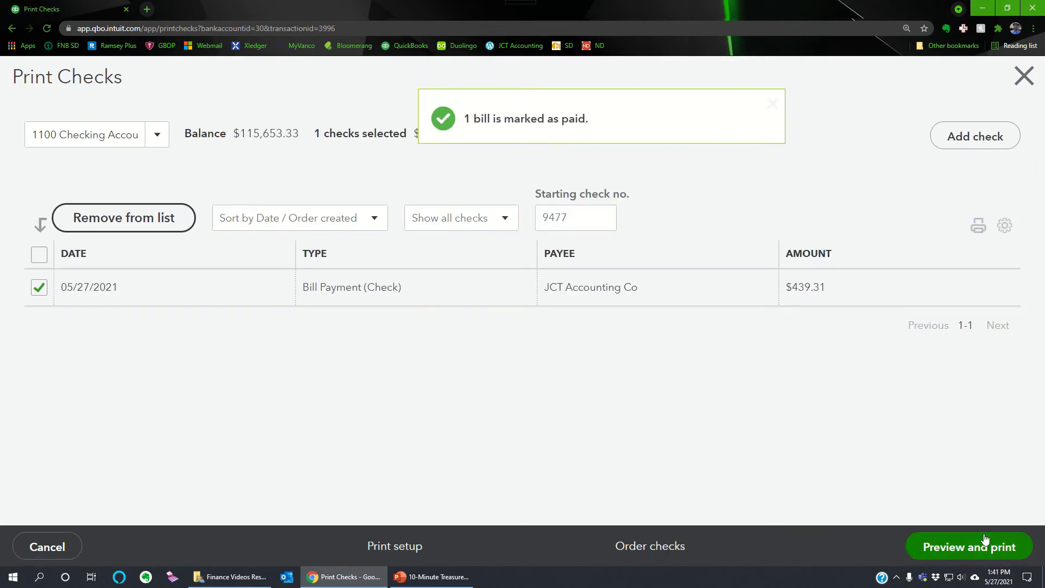
pyautogui.click(968, 545)
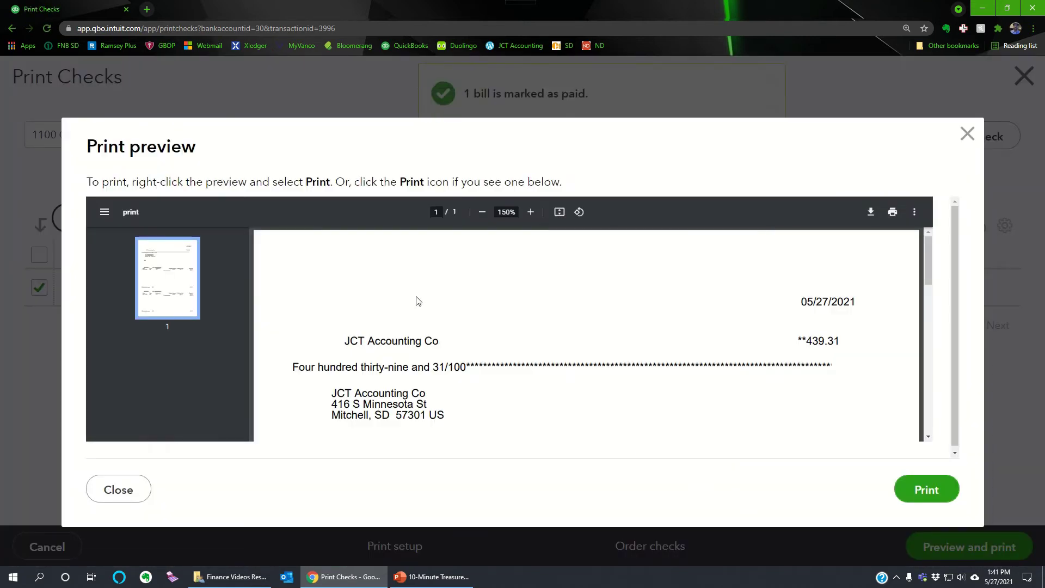
pyautogui.scroll(-1, 432, 302)
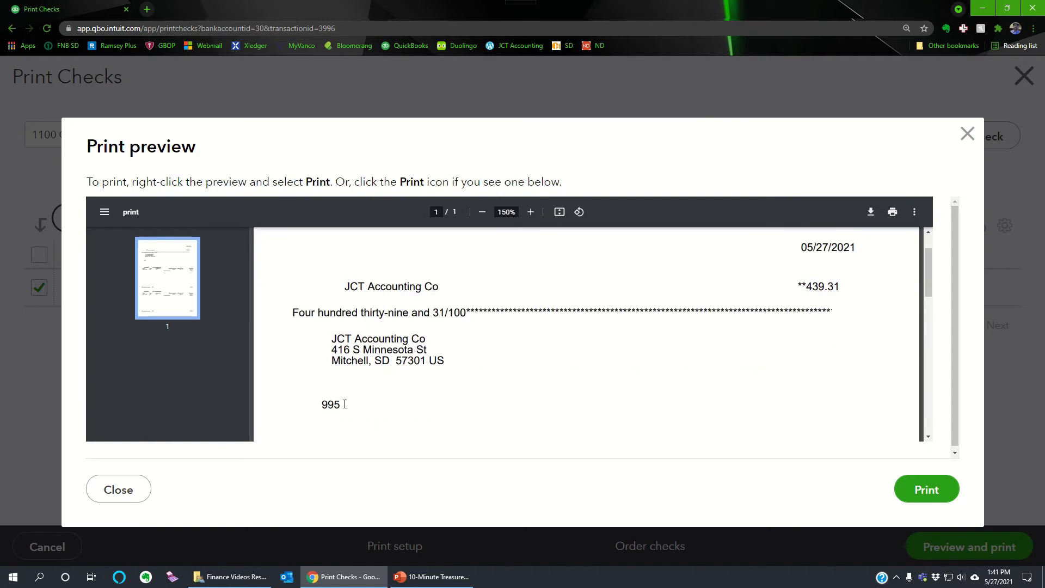
pyautogui.scroll(-3, 396, 409)
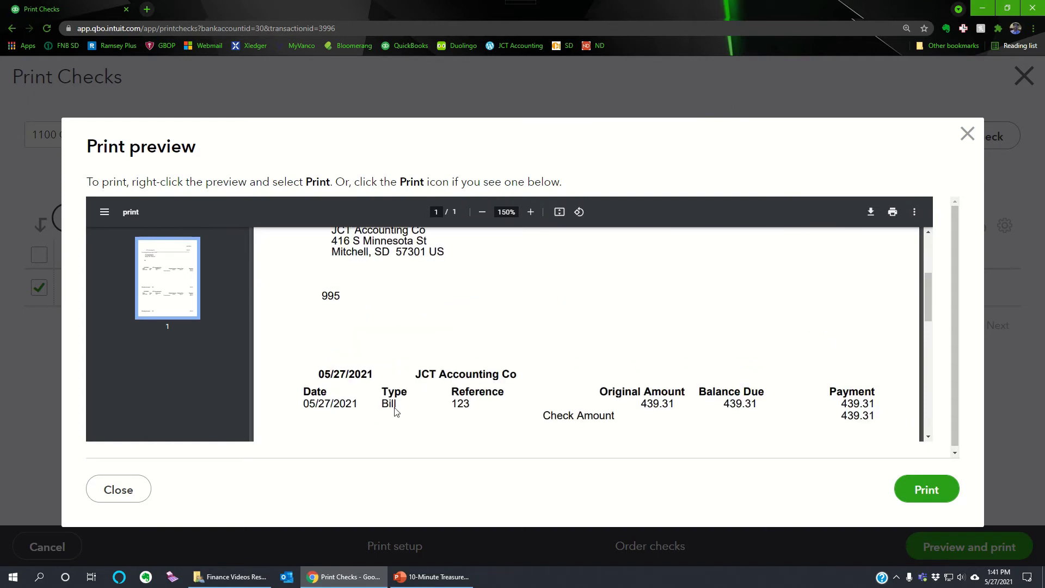
pyautogui.scroll(3, 397, 411)
pyautogui.scroll(1, 396, 411)
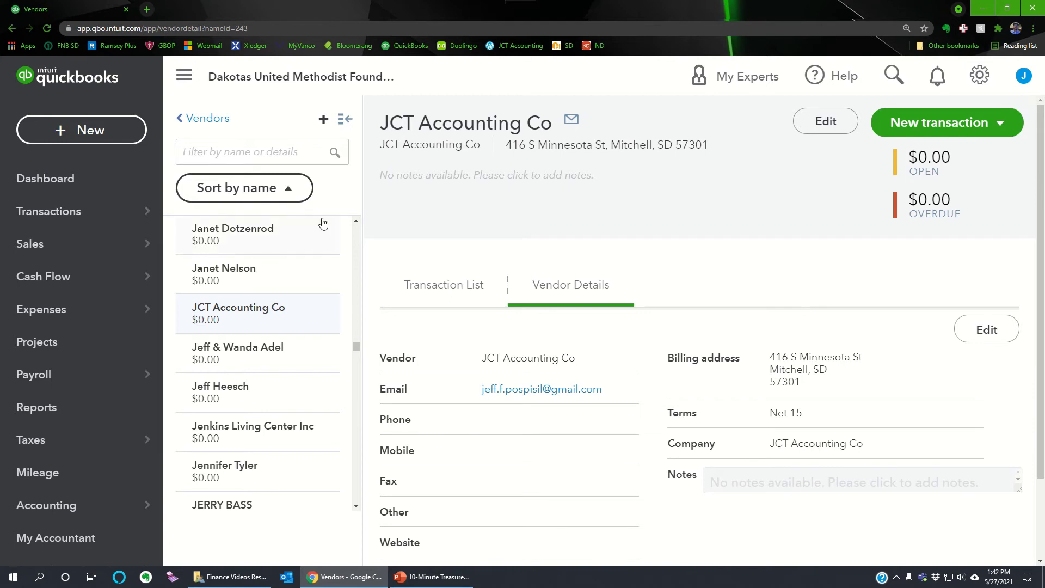
# Start a new check to payee JCT Accounting Co dated 5/28/21.
pyautogui.click(67, 132)
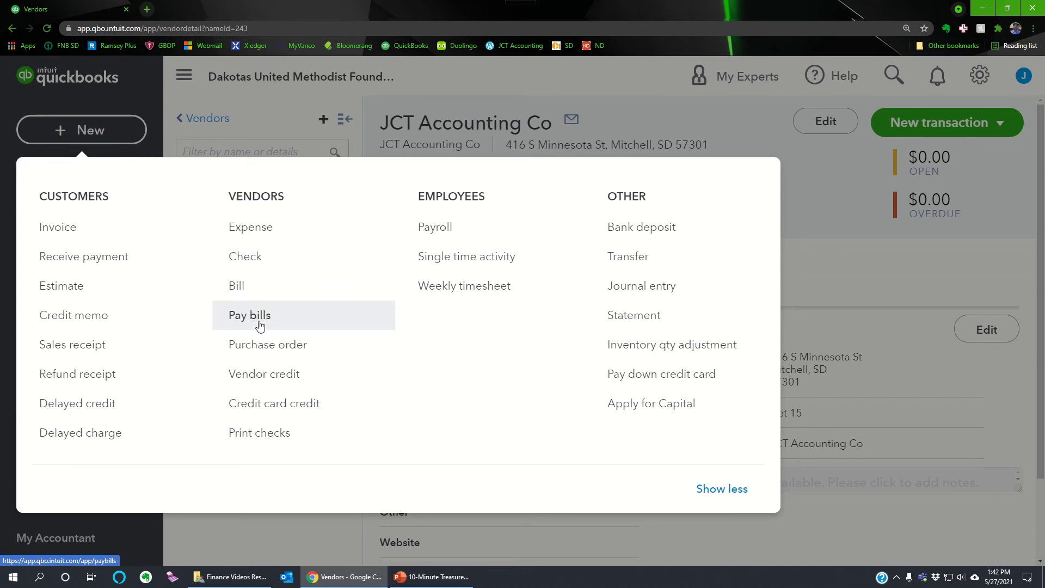
pyautogui.click(255, 265)
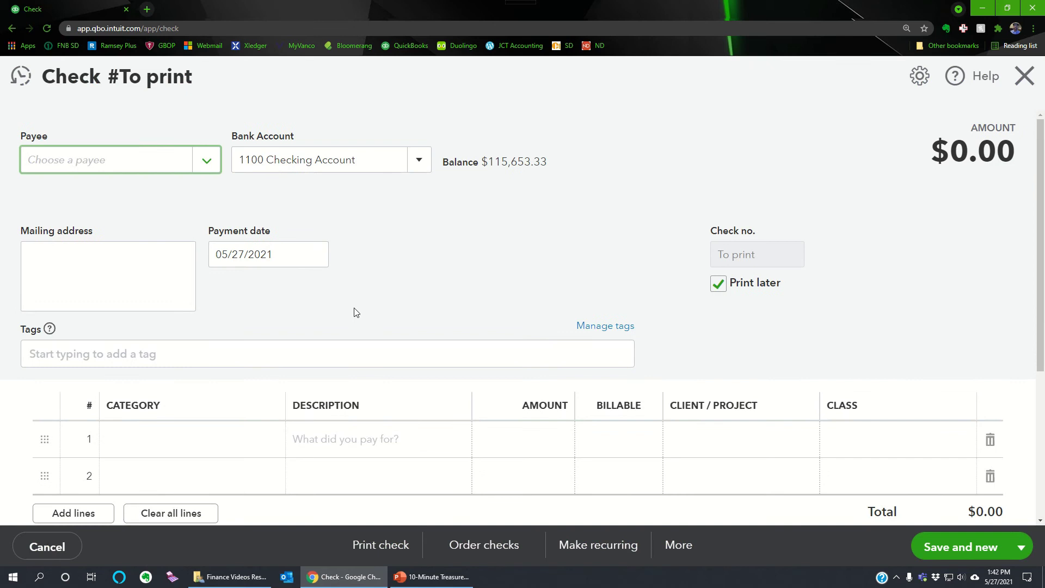
pyautogui.write('jct')
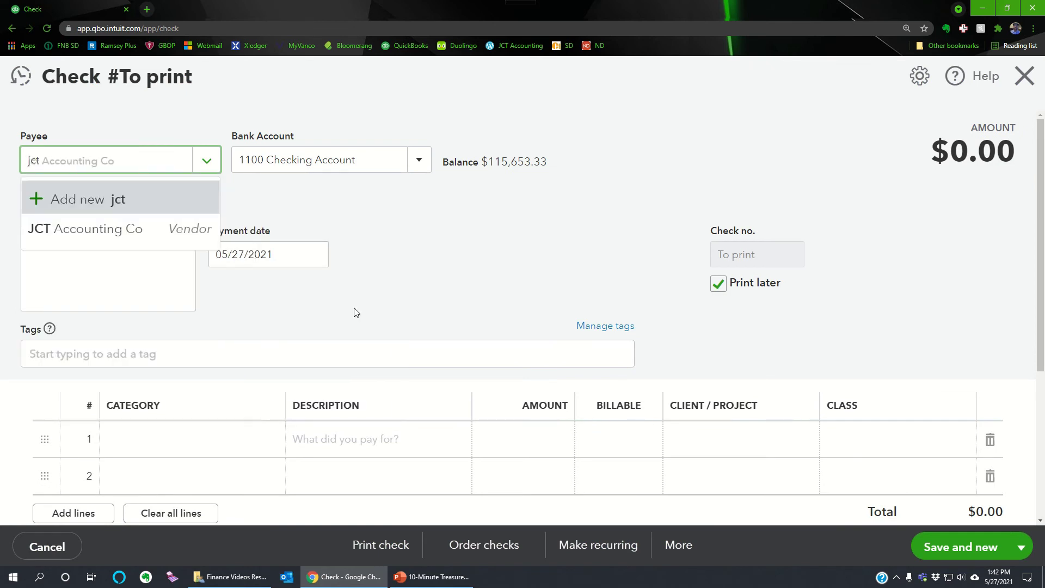
pyautogui.click(143, 233)
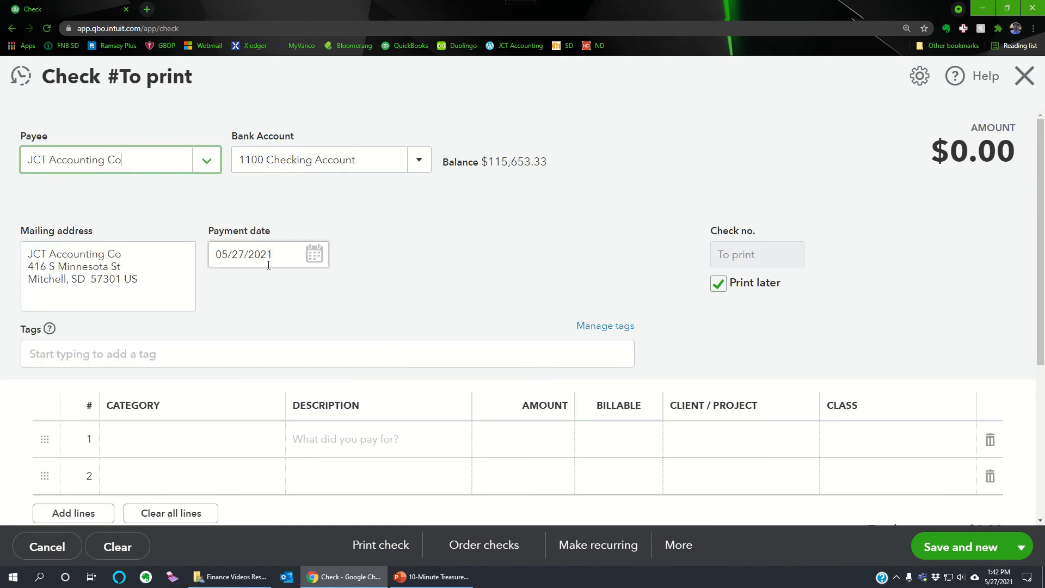
pyautogui.press('Tab')
pyautogui.press('Tab')
pyautogui.press('Tab')
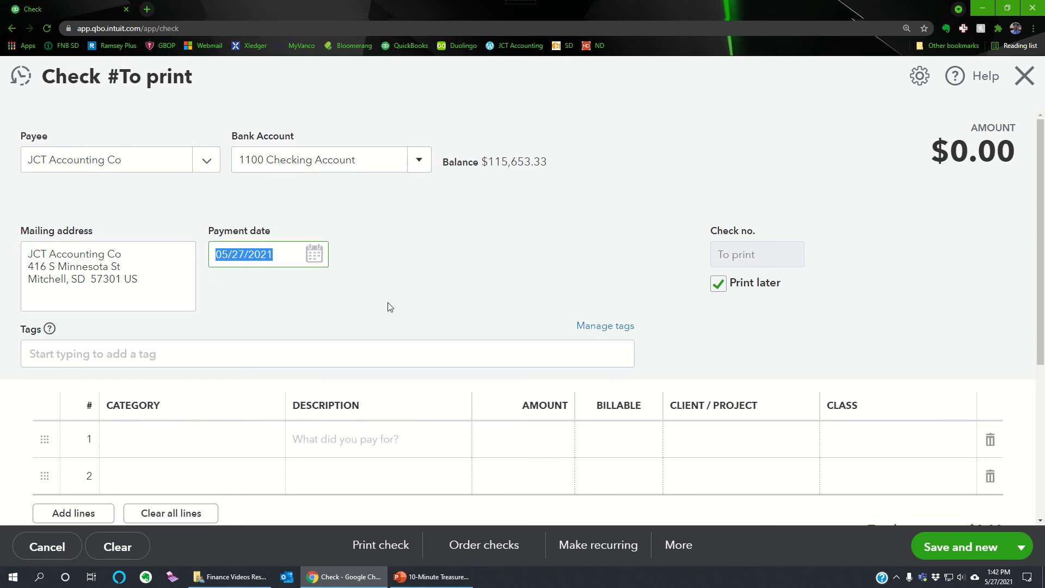
pyautogui.write('5/28/21')
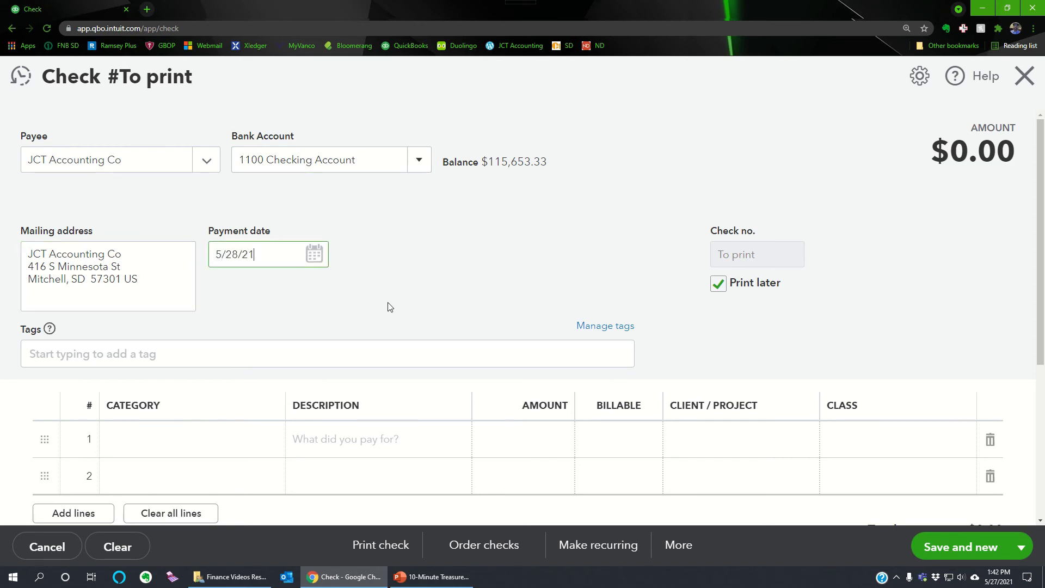
pyautogui.click(389, 306)
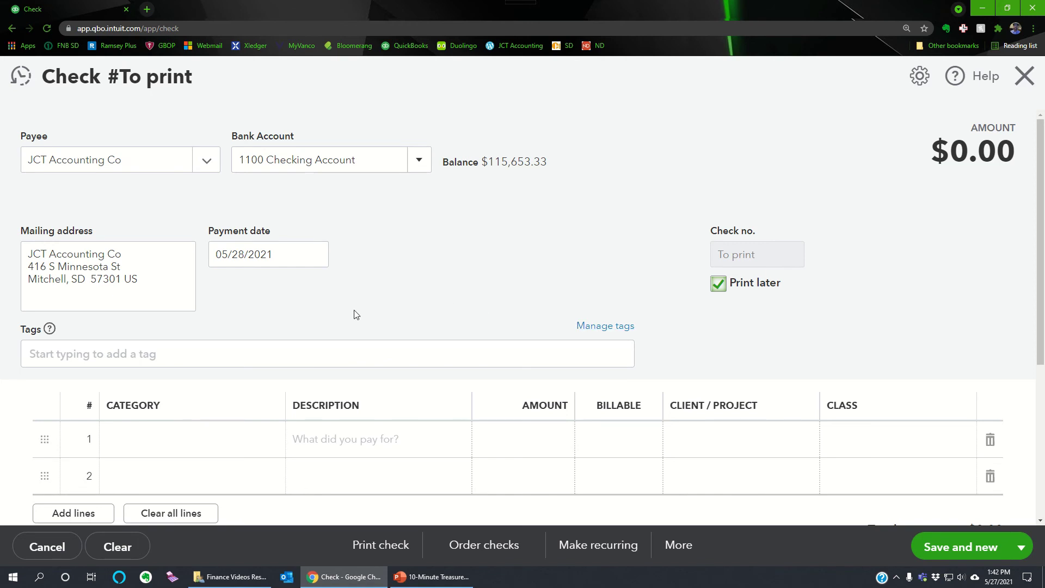
# Add a 5602 Accounting Expense line described 'Test' for 456.00.
pyautogui.click(227, 440)
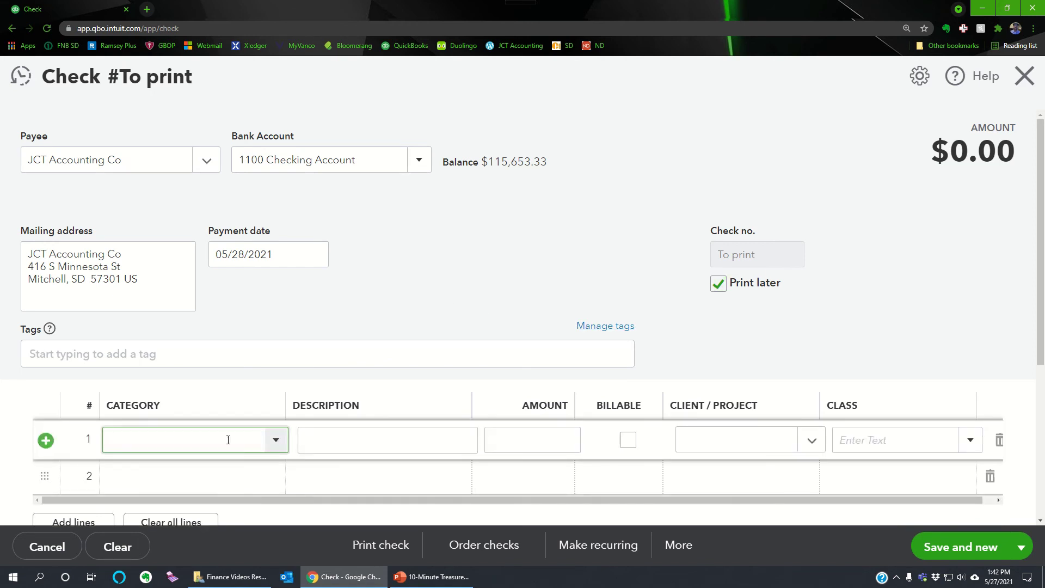
pyautogui.write('acc')
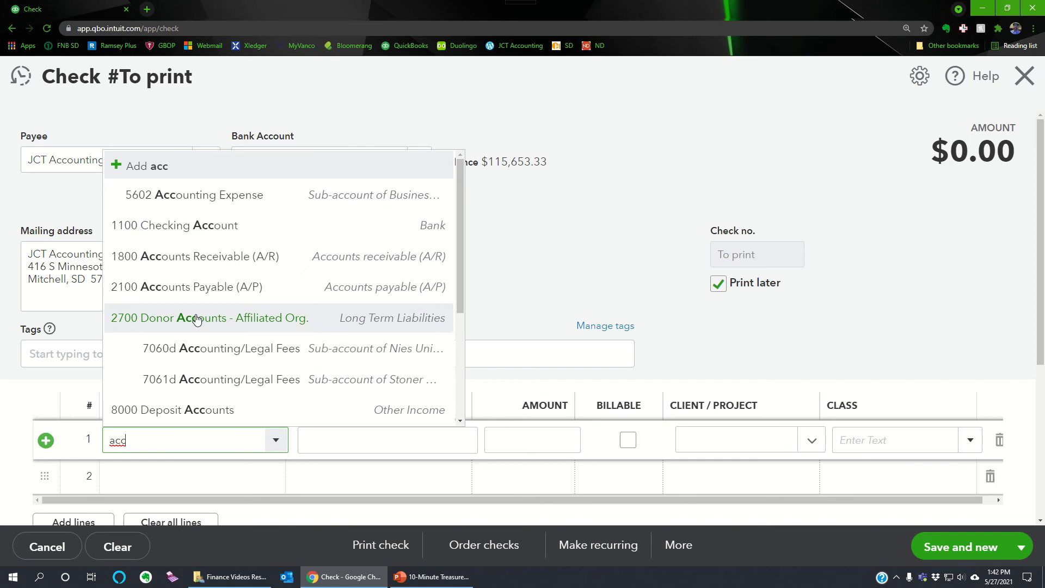
pyautogui.click(217, 197)
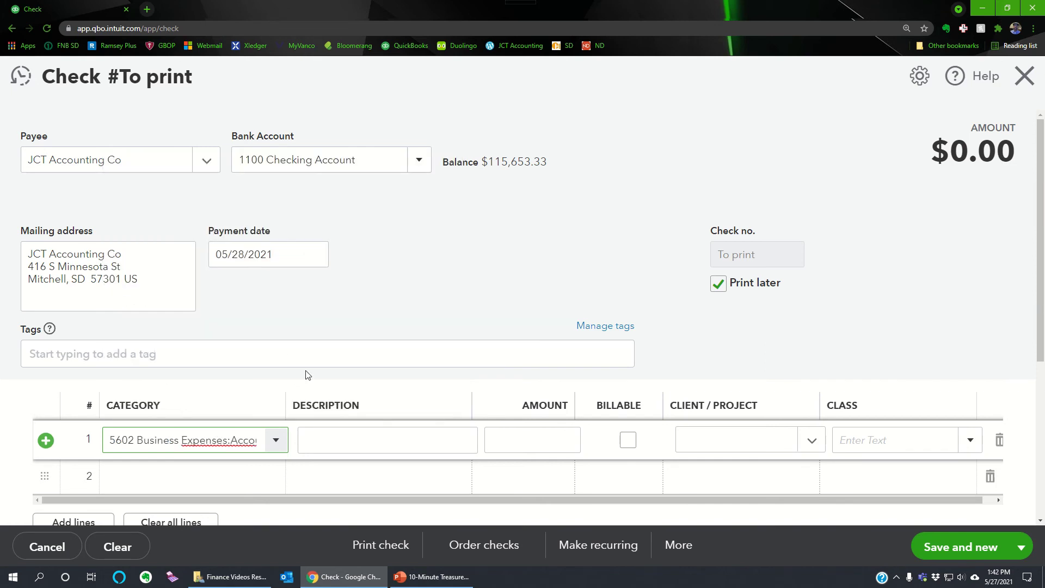
pyautogui.click(368, 451)
pyautogui.write('Test')
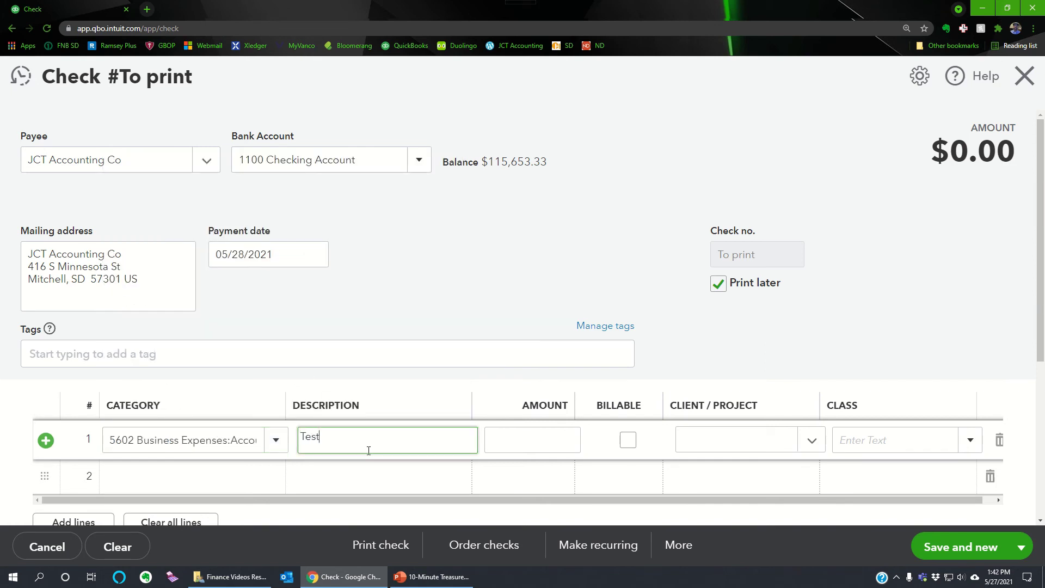
pyautogui.press('Tab')
pyautogui.write('456')
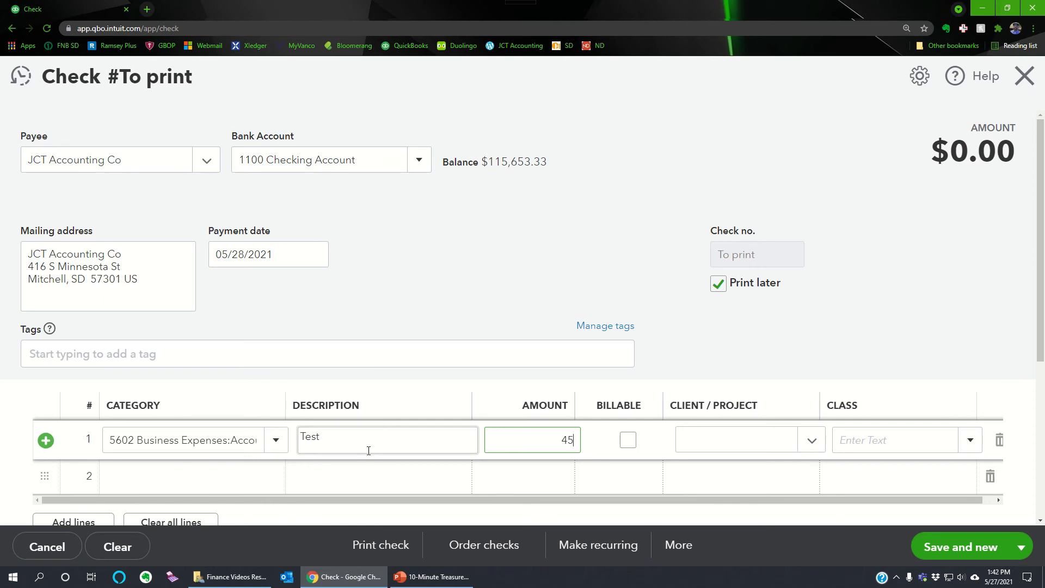
pyautogui.press('Tab')
# Give the check the memo 'Great job, Dude!' and bring up the save options.
pyautogui.scroll(-1, 418, 321)
pyautogui.scroll(-1, 418, 302)
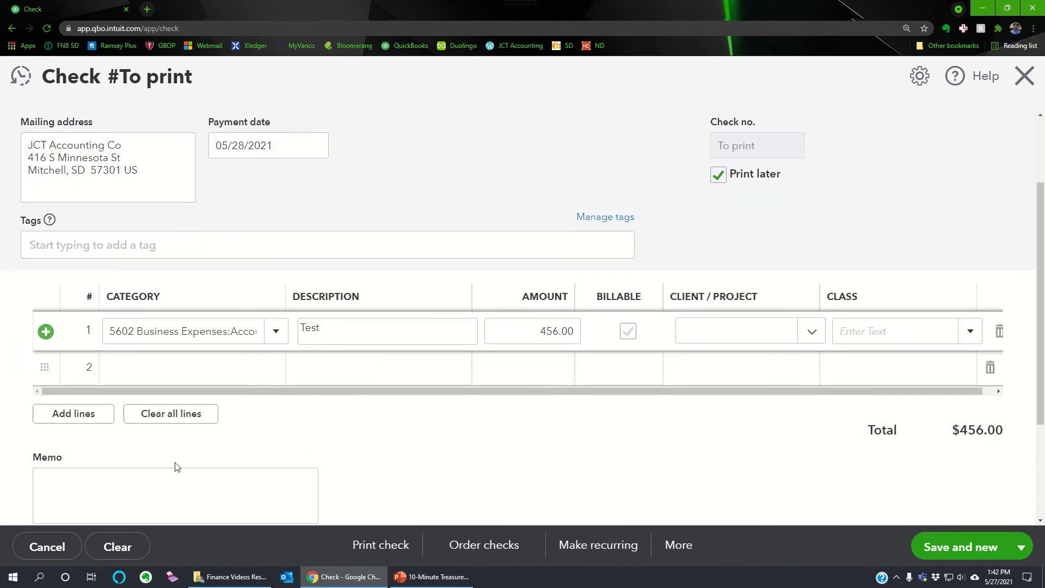
pyautogui.click(156, 480)
pyautogui.write('Great job, Dude!')
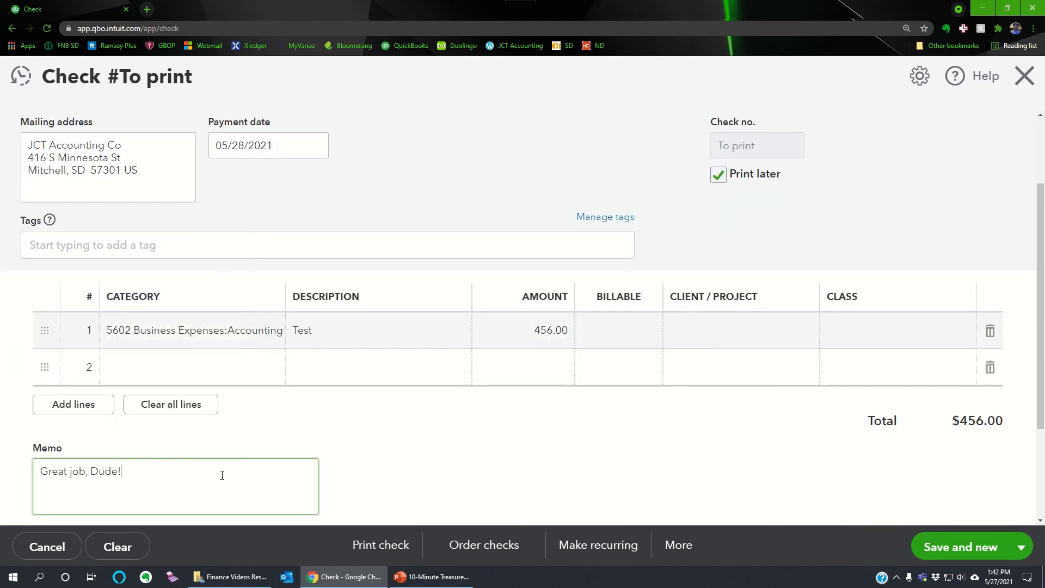
pyautogui.scroll(-1, 457, 426)
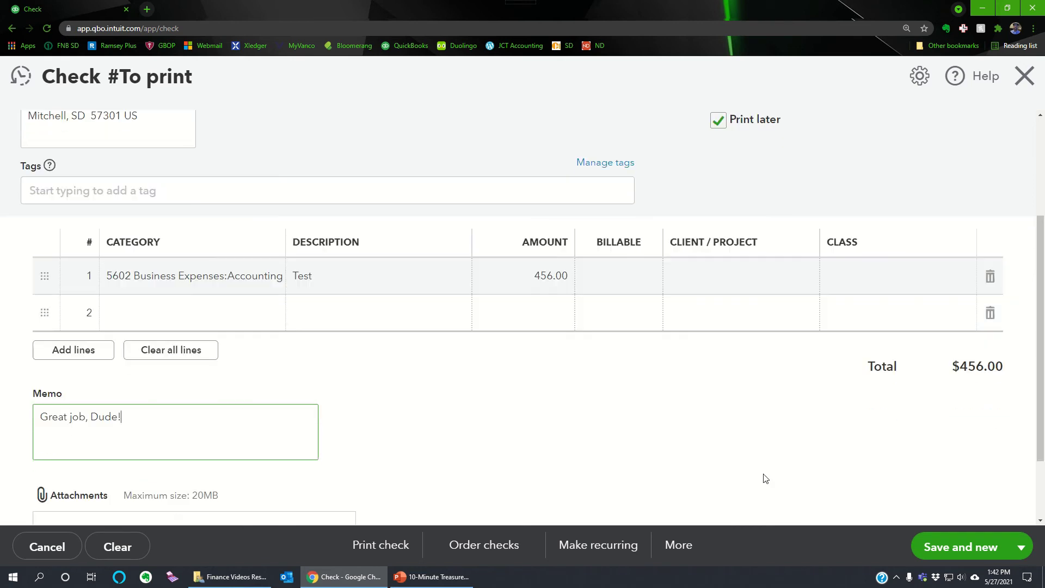
pyautogui.click(1021, 548)
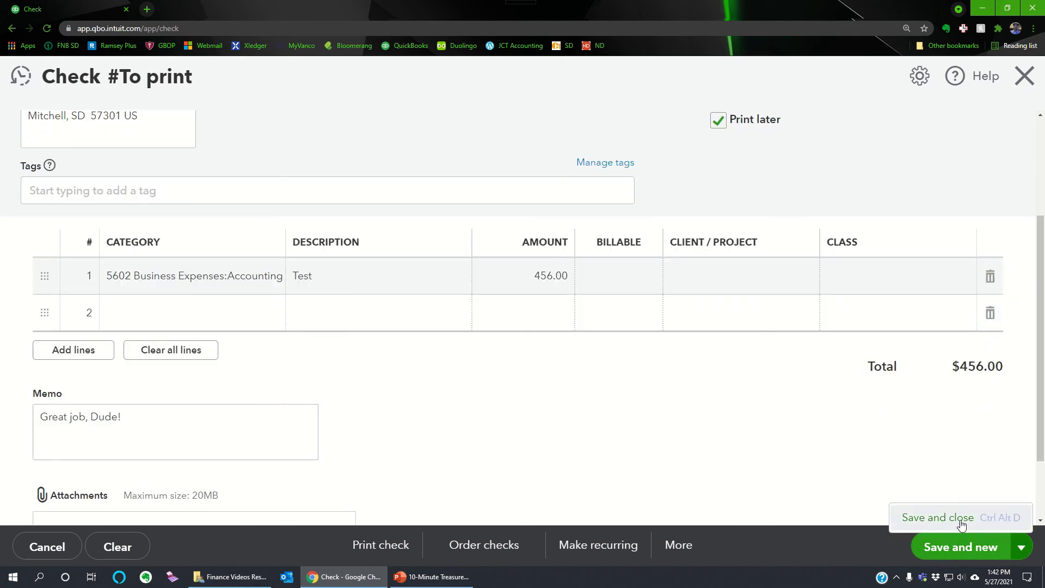
# Save and print-preview the $456.00 check, scrolling to verify the memo and Test stub line.
pyautogui.click(380, 549)
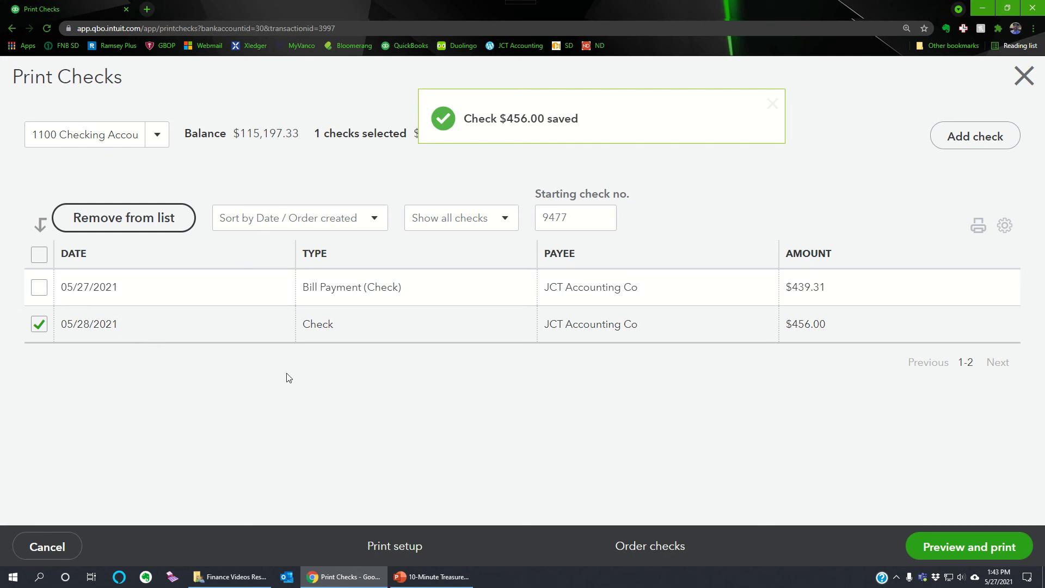
pyautogui.click(938, 548)
pyautogui.scroll(-1, 520, 320)
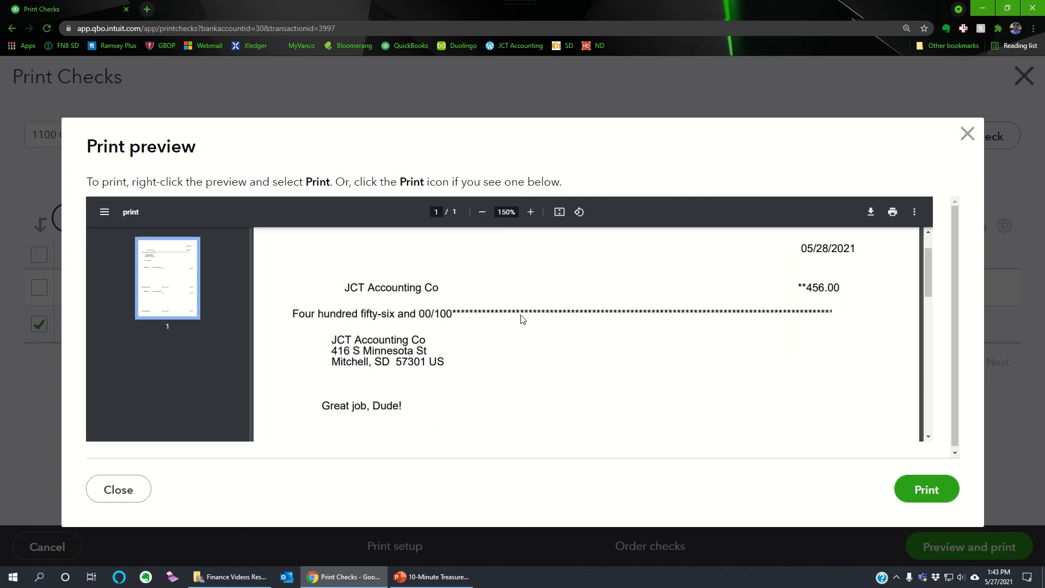
pyautogui.scroll(-1, 520, 320)
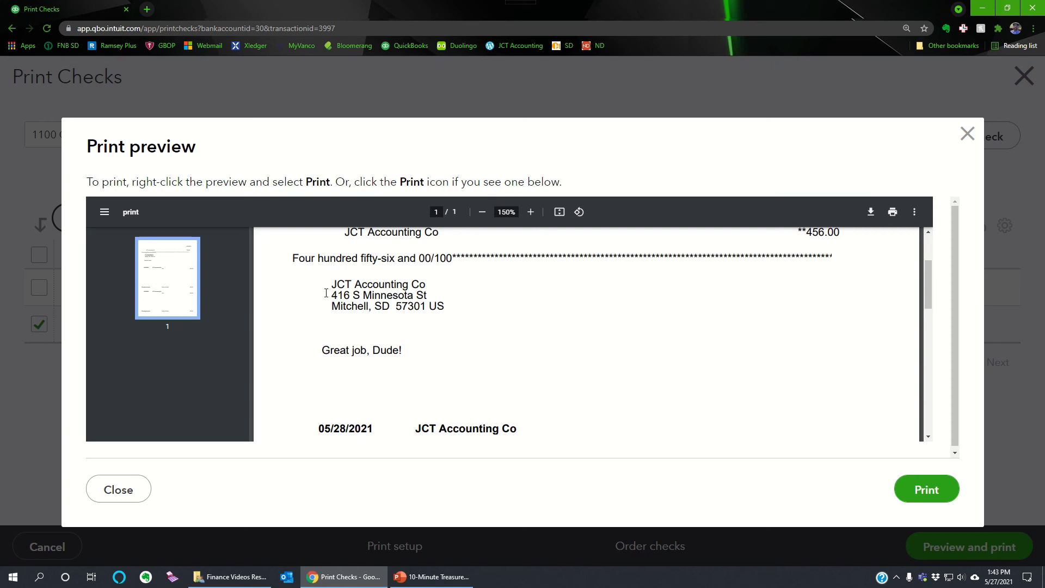
pyautogui.scroll(-2, 379, 387)
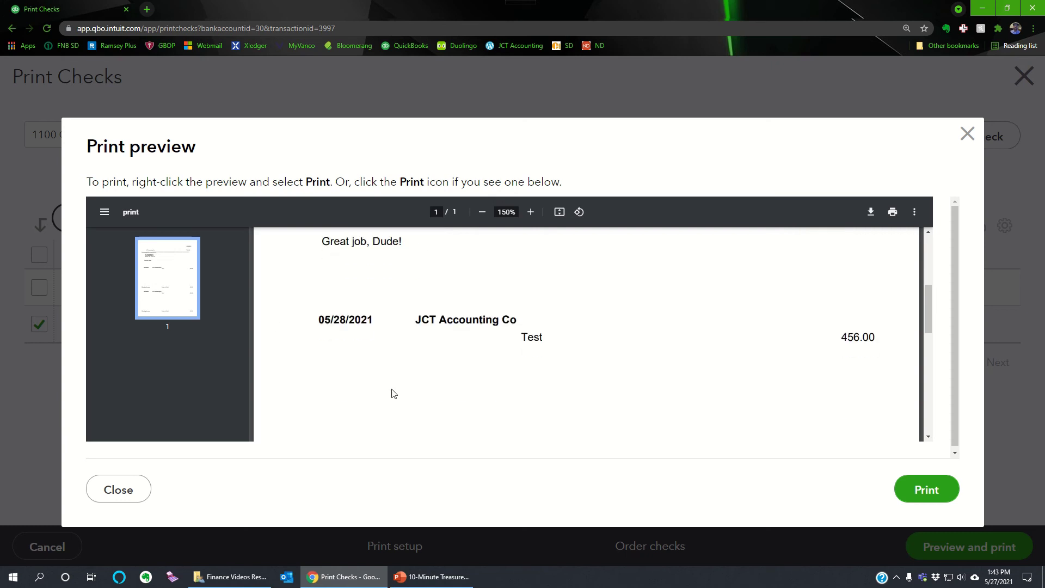